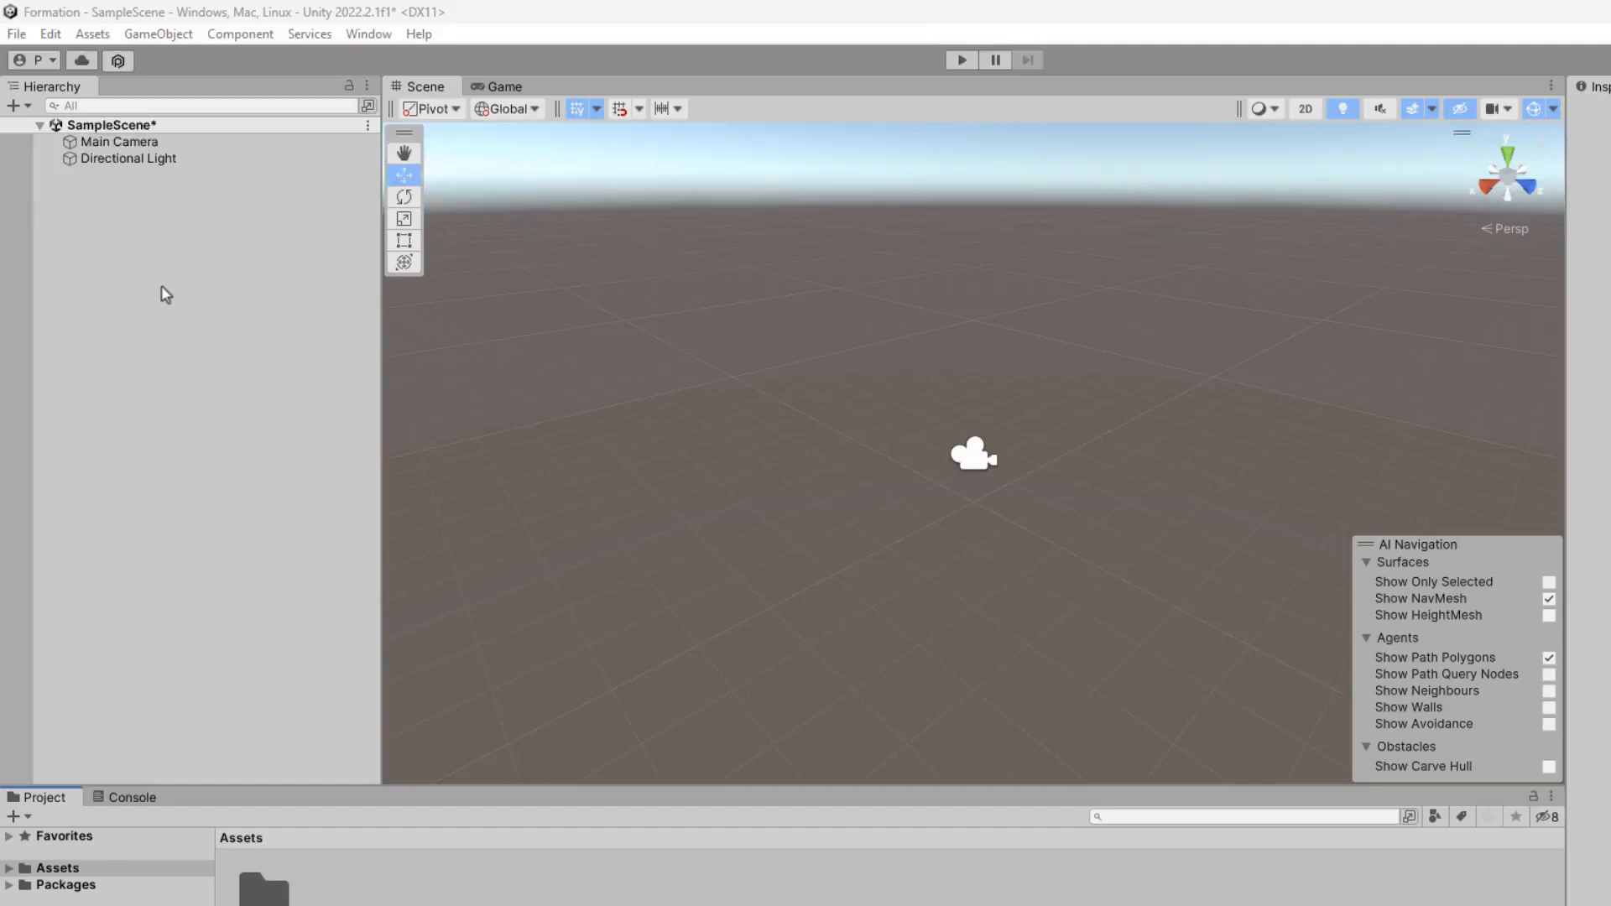
# - Select the Main Camera and the Directional Light in turn to view each of them in the scene
pyautogui.click(139, 144)
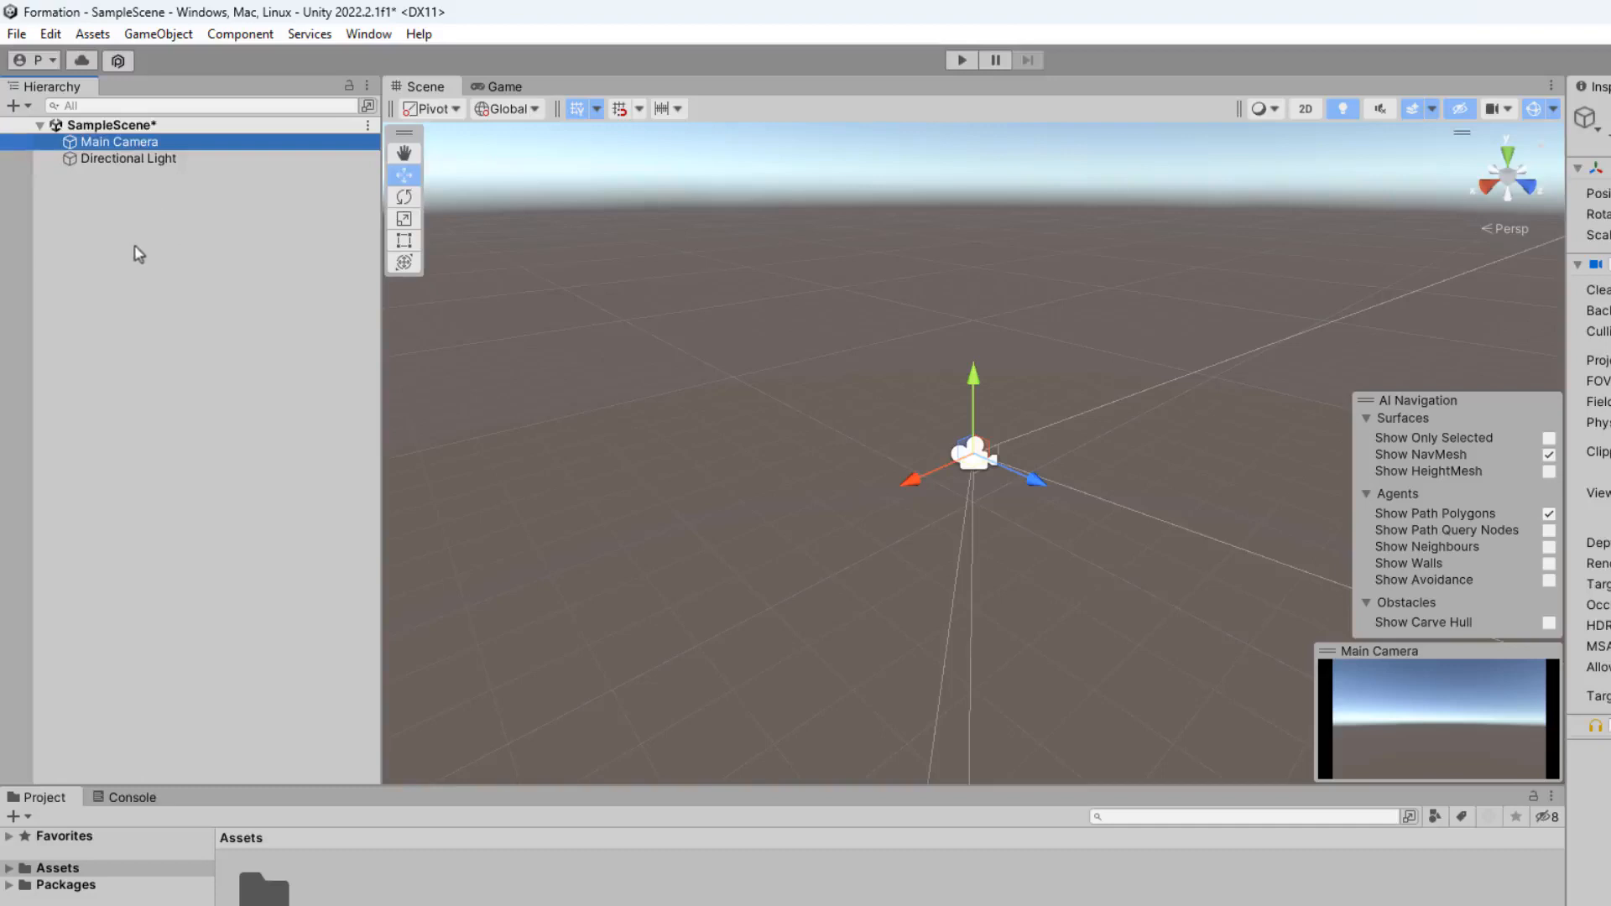
pyautogui.click(422, 89)
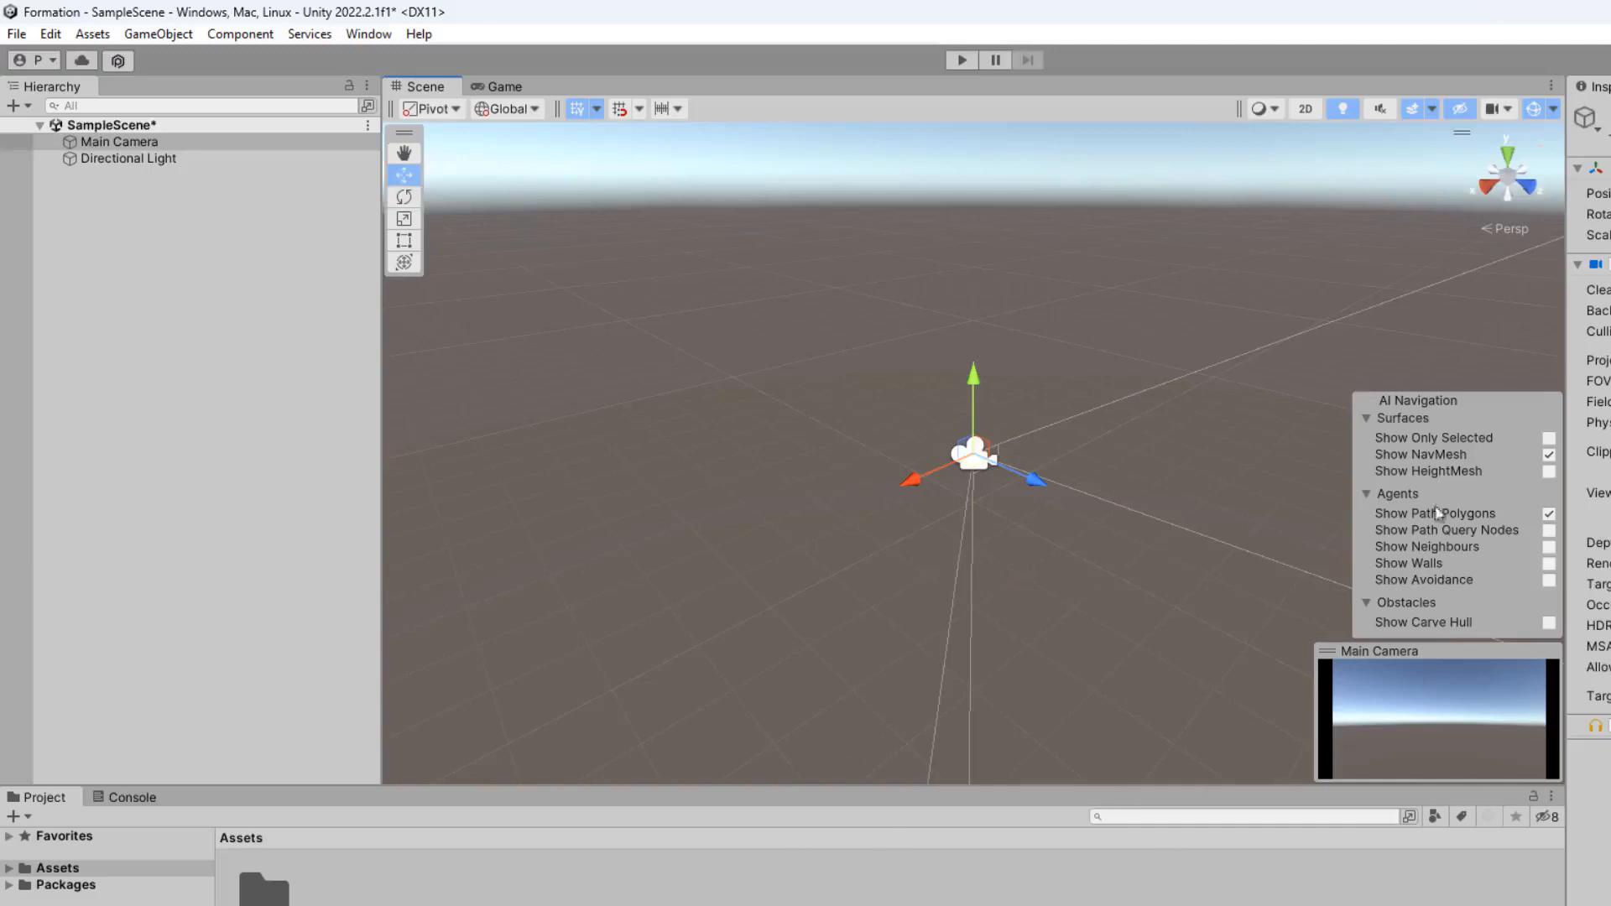
pyautogui.click(157, 161)
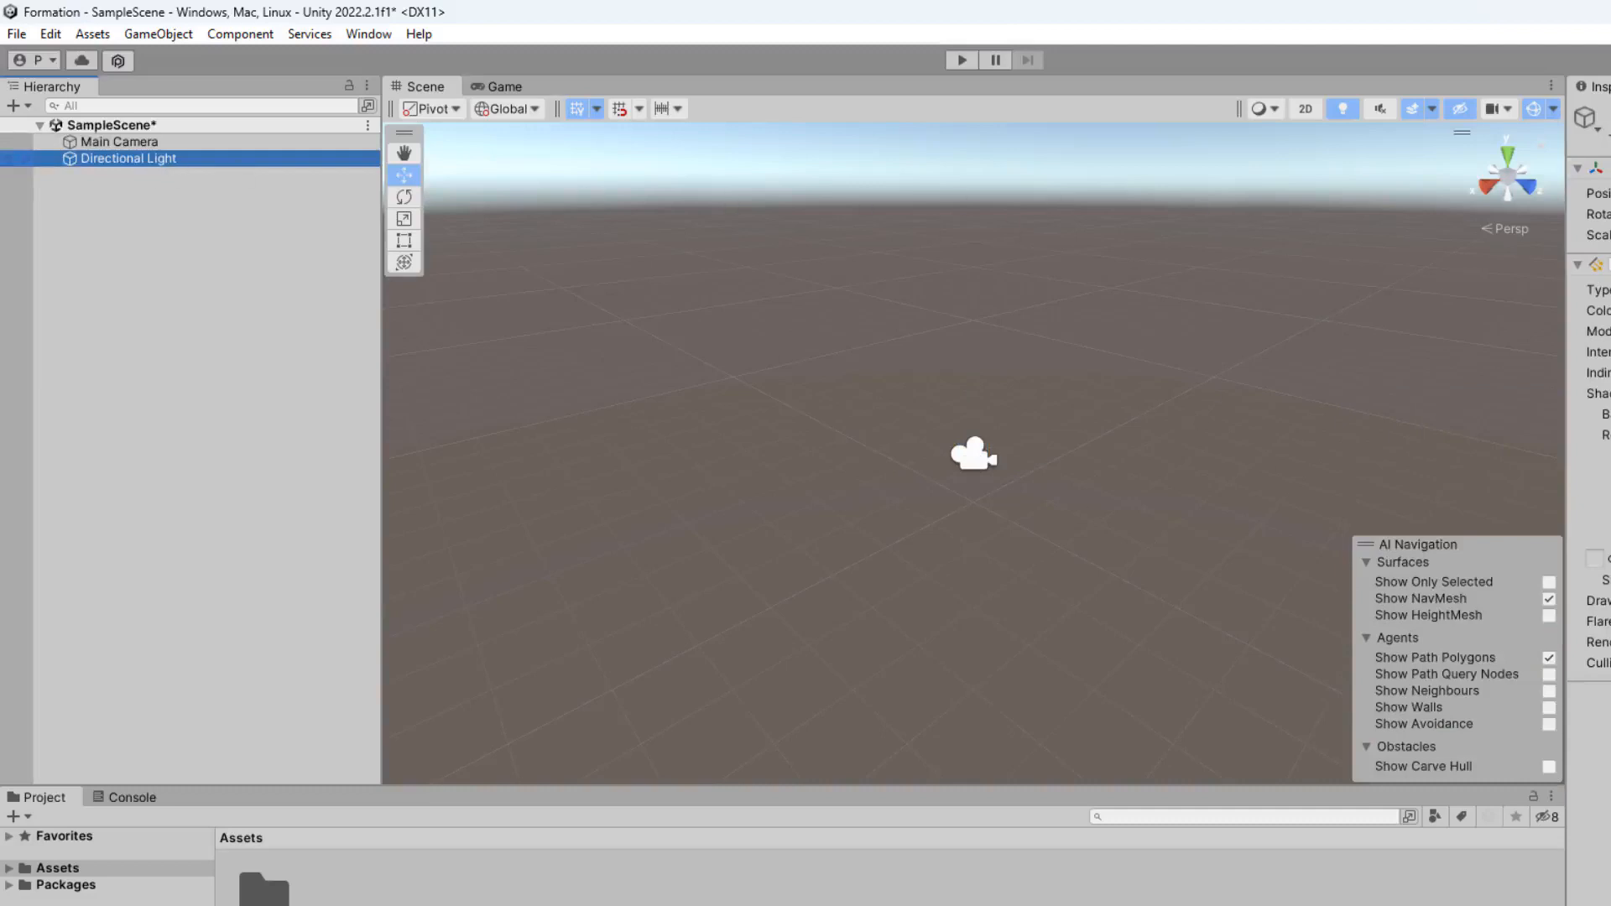
# - Add a 3D cube to SampleScene, keep its default name Cube and leave it selected
pyautogui.click(15, 108)
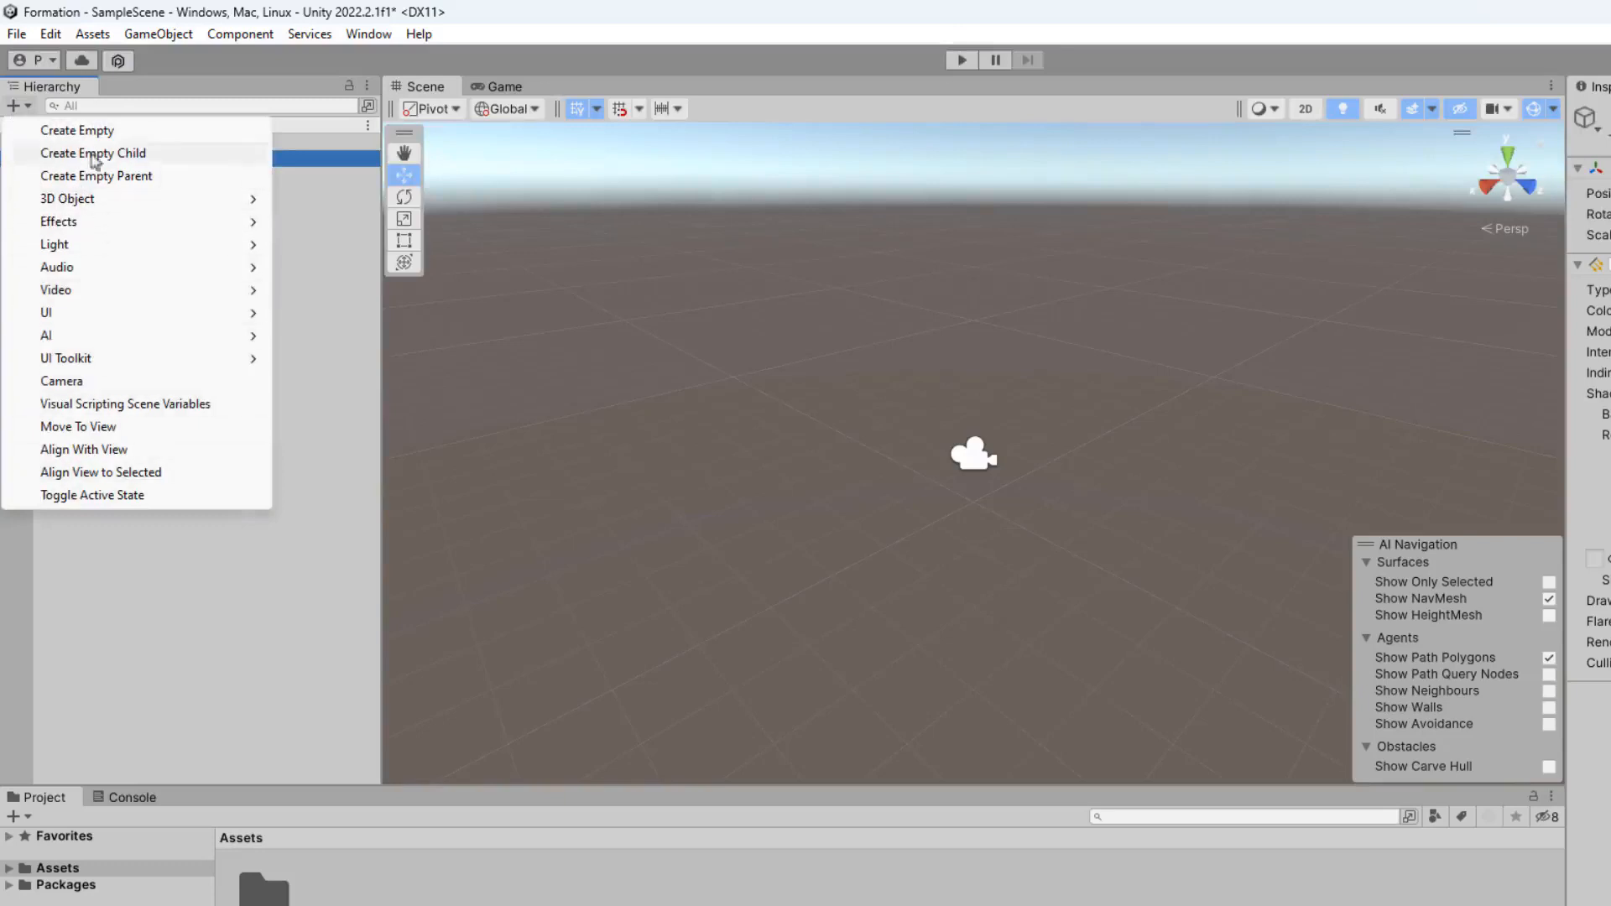
pyautogui.moveTo(88, 204)
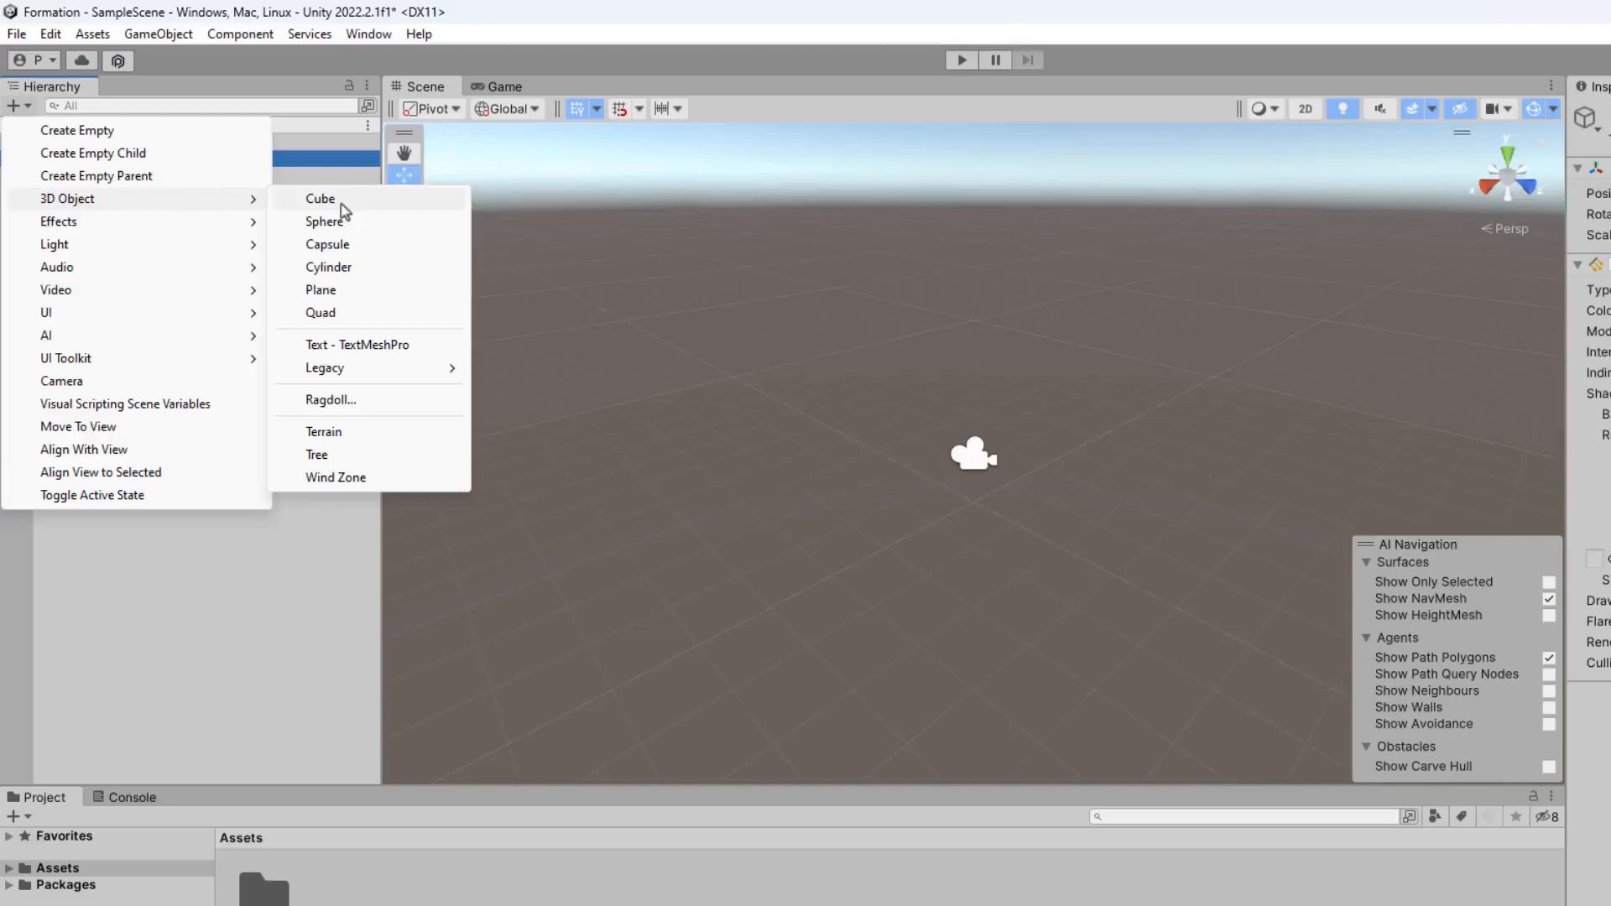
pyautogui.click(321, 199)
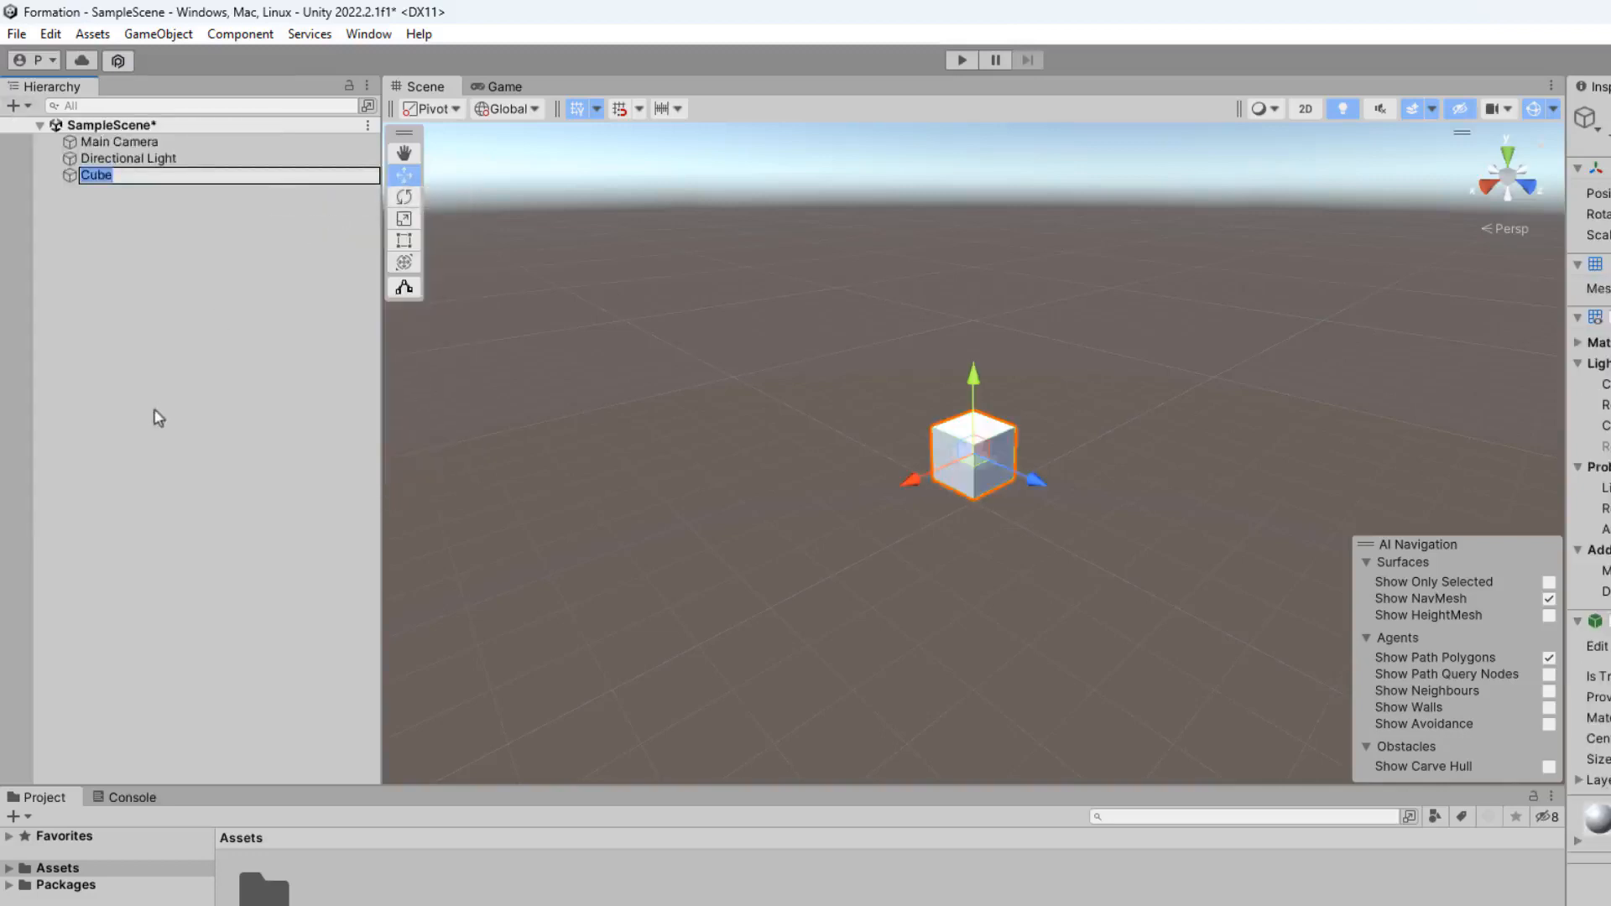
pyautogui.click(163, 336)
pyautogui.click(99, 175)
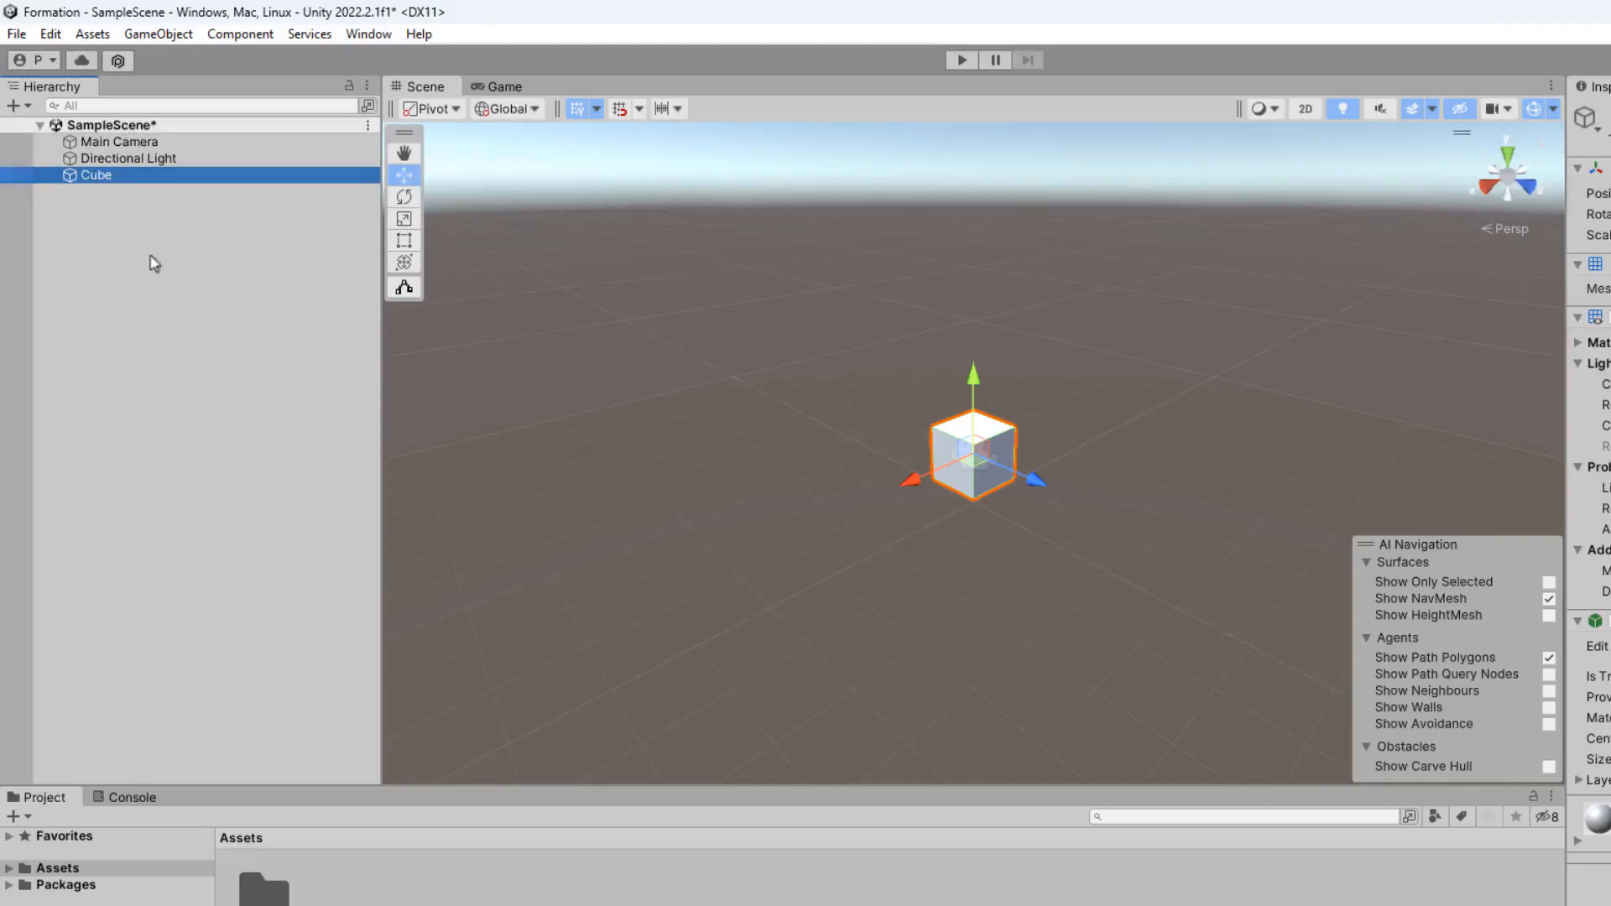
# - Collapse and re-expand SampleScene's object list, and view the Main Camera and the Cube in turn
pyautogui.click(39, 126)
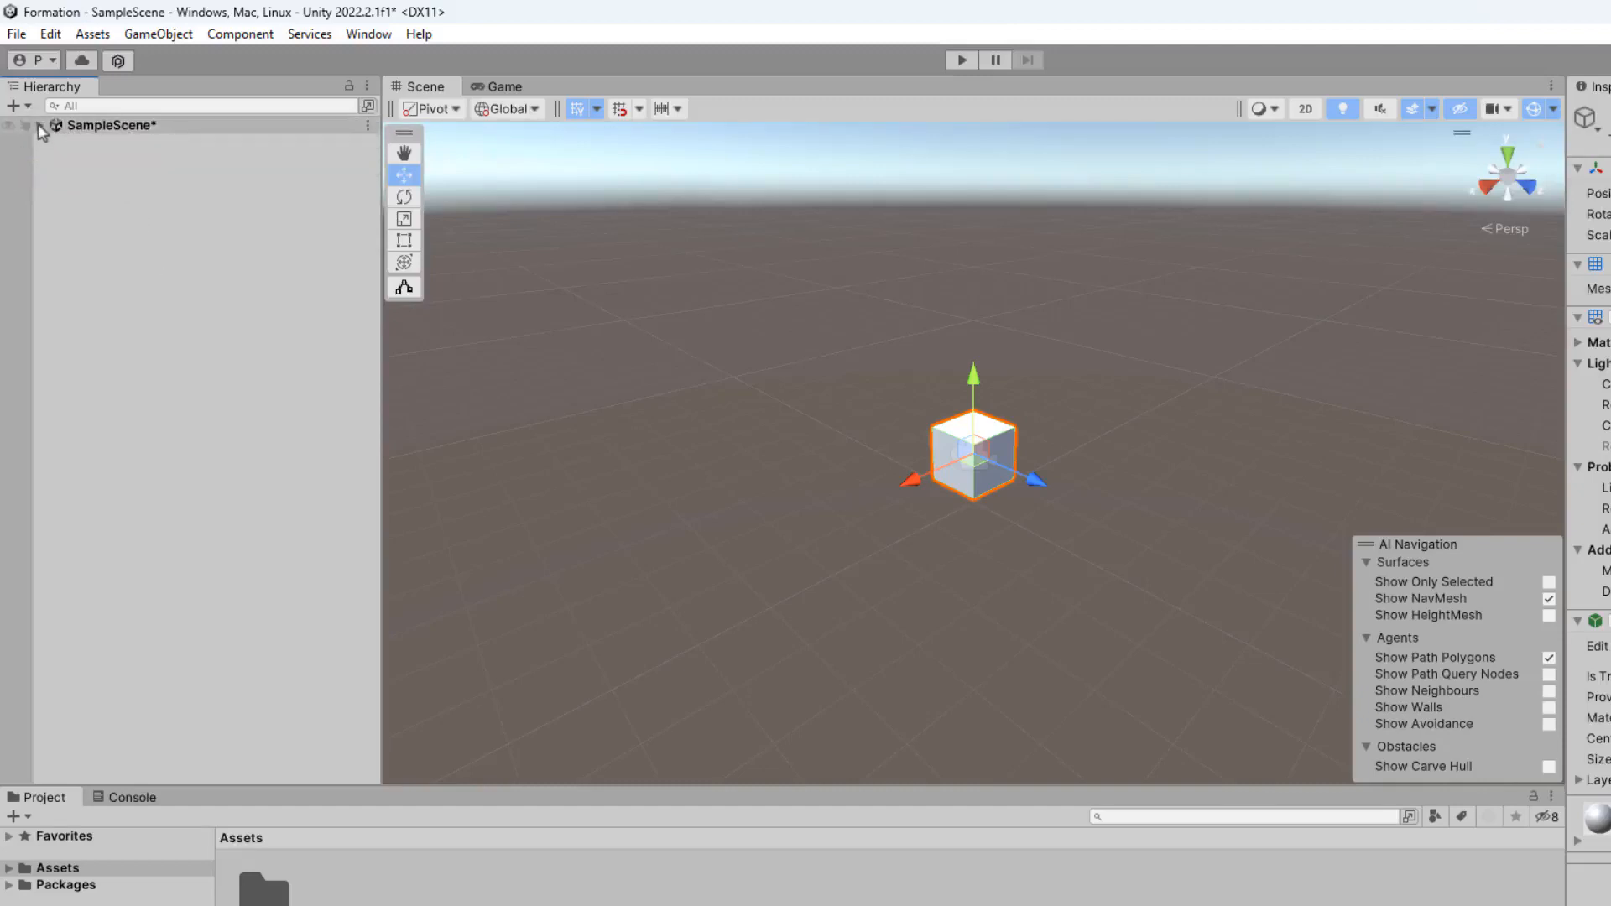
pyautogui.click(39, 126)
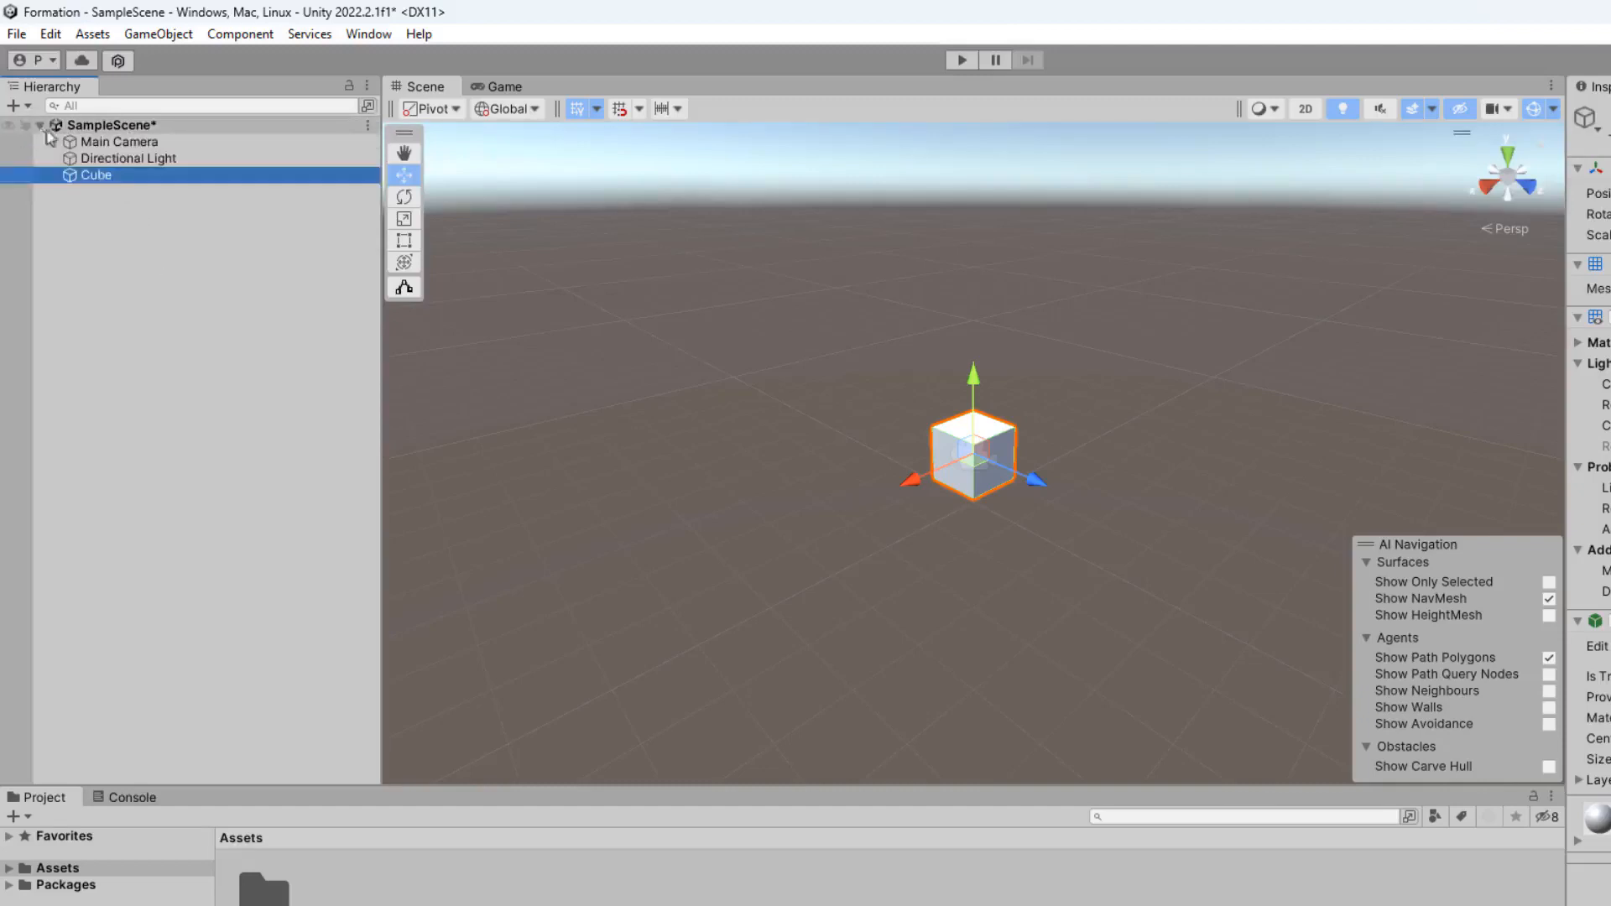
pyautogui.click(141, 148)
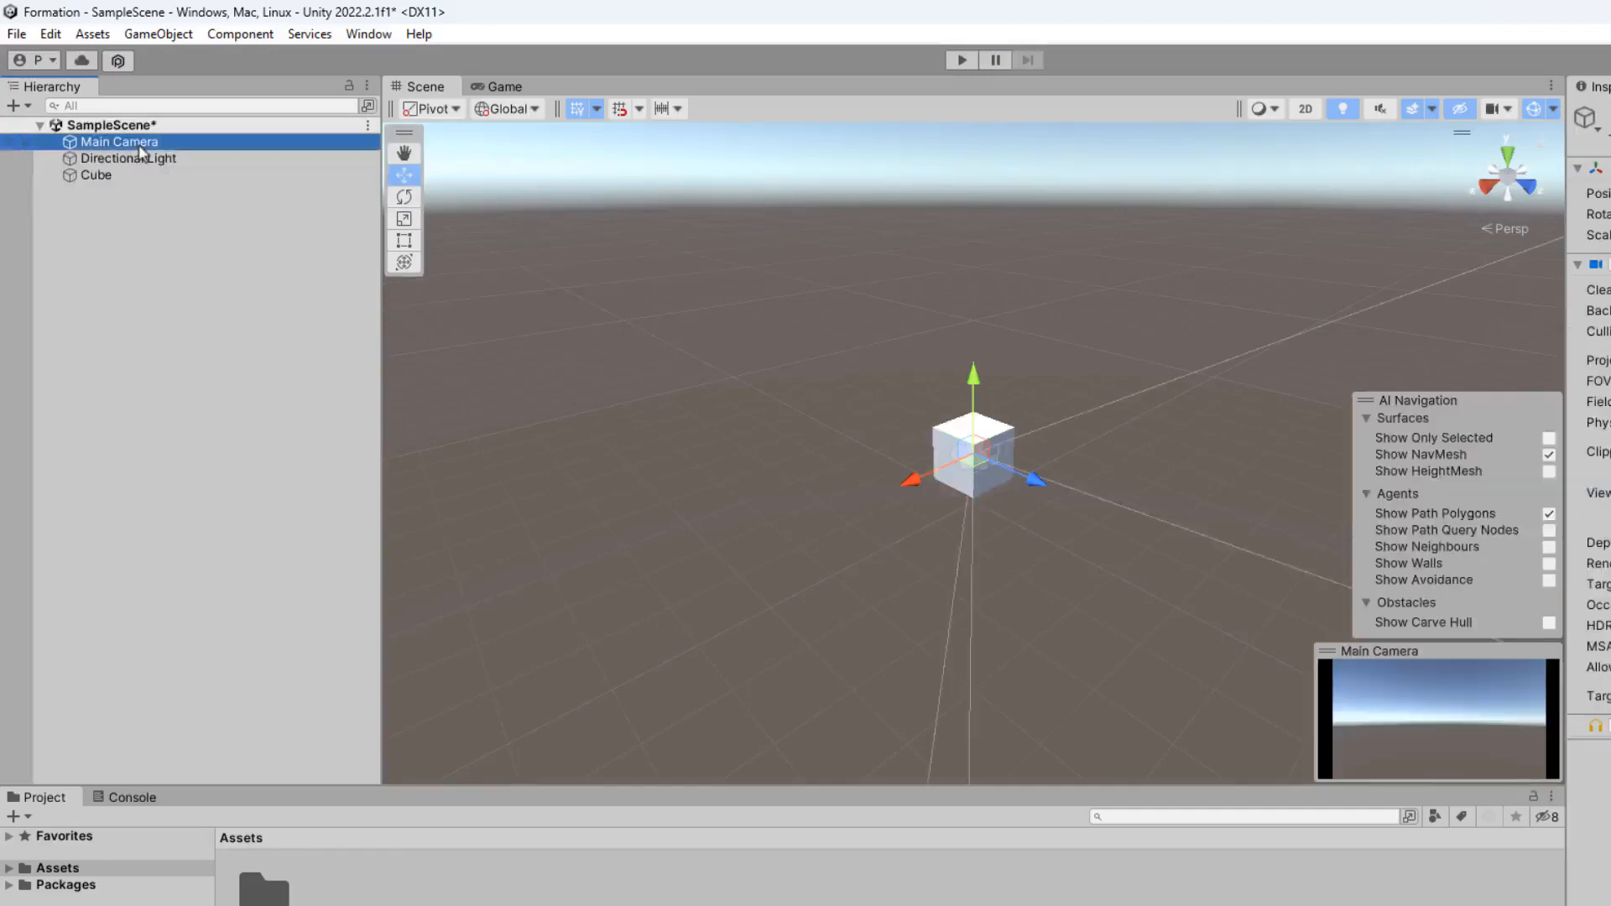
pyautogui.click(126, 176)
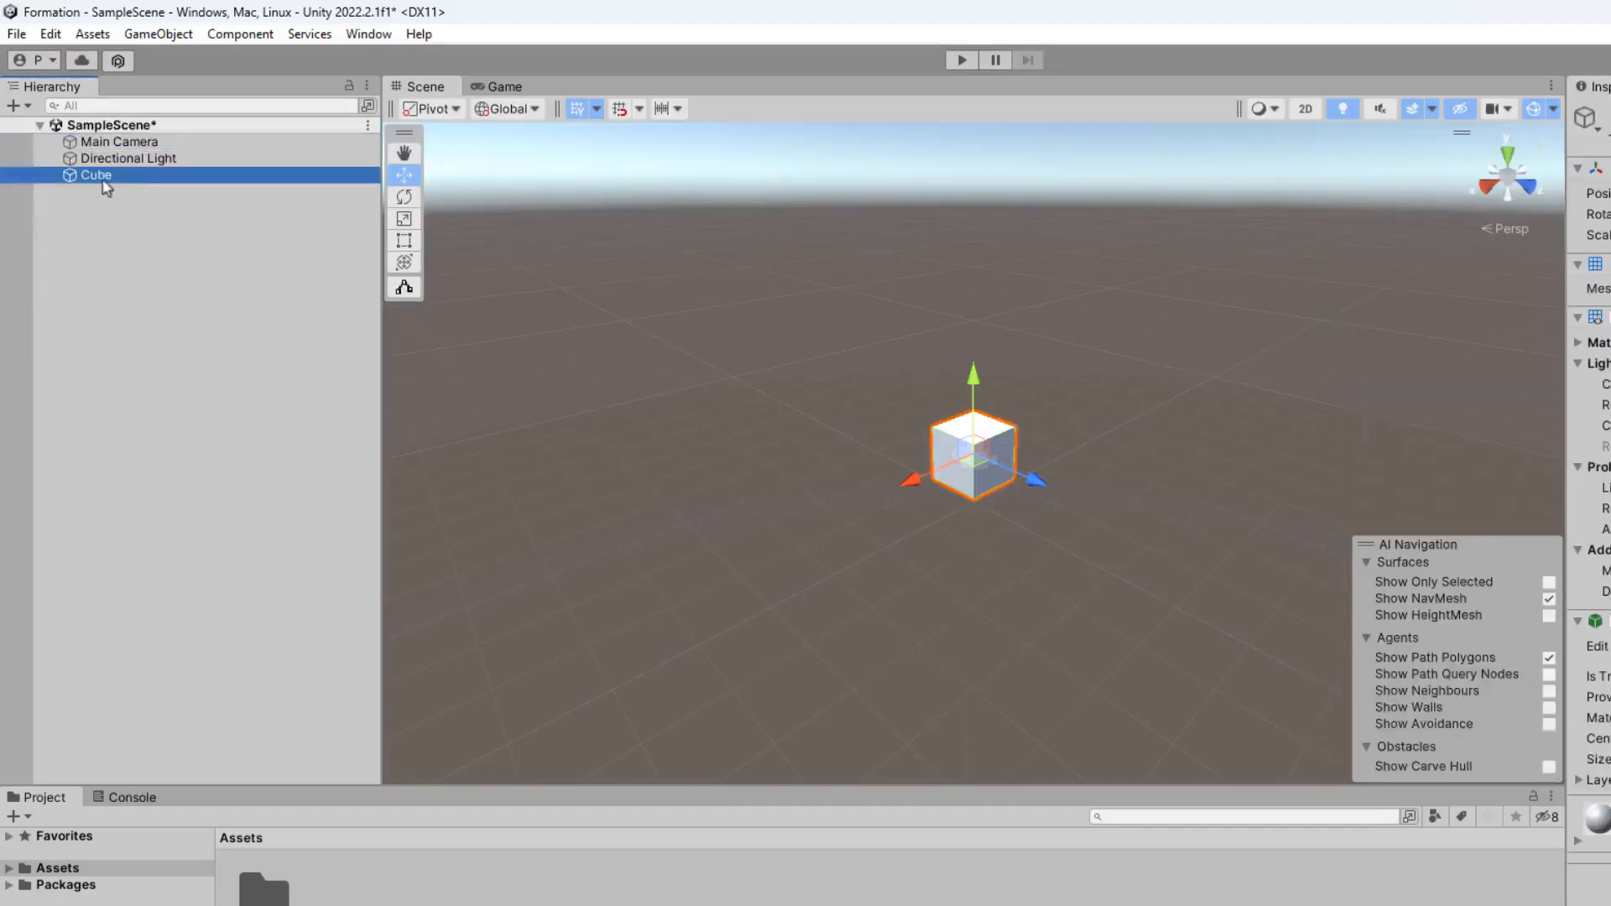
# - Hide the Cube in the scene view and show it again, and toggle whether it can be picked
pyautogui.click(10, 176)
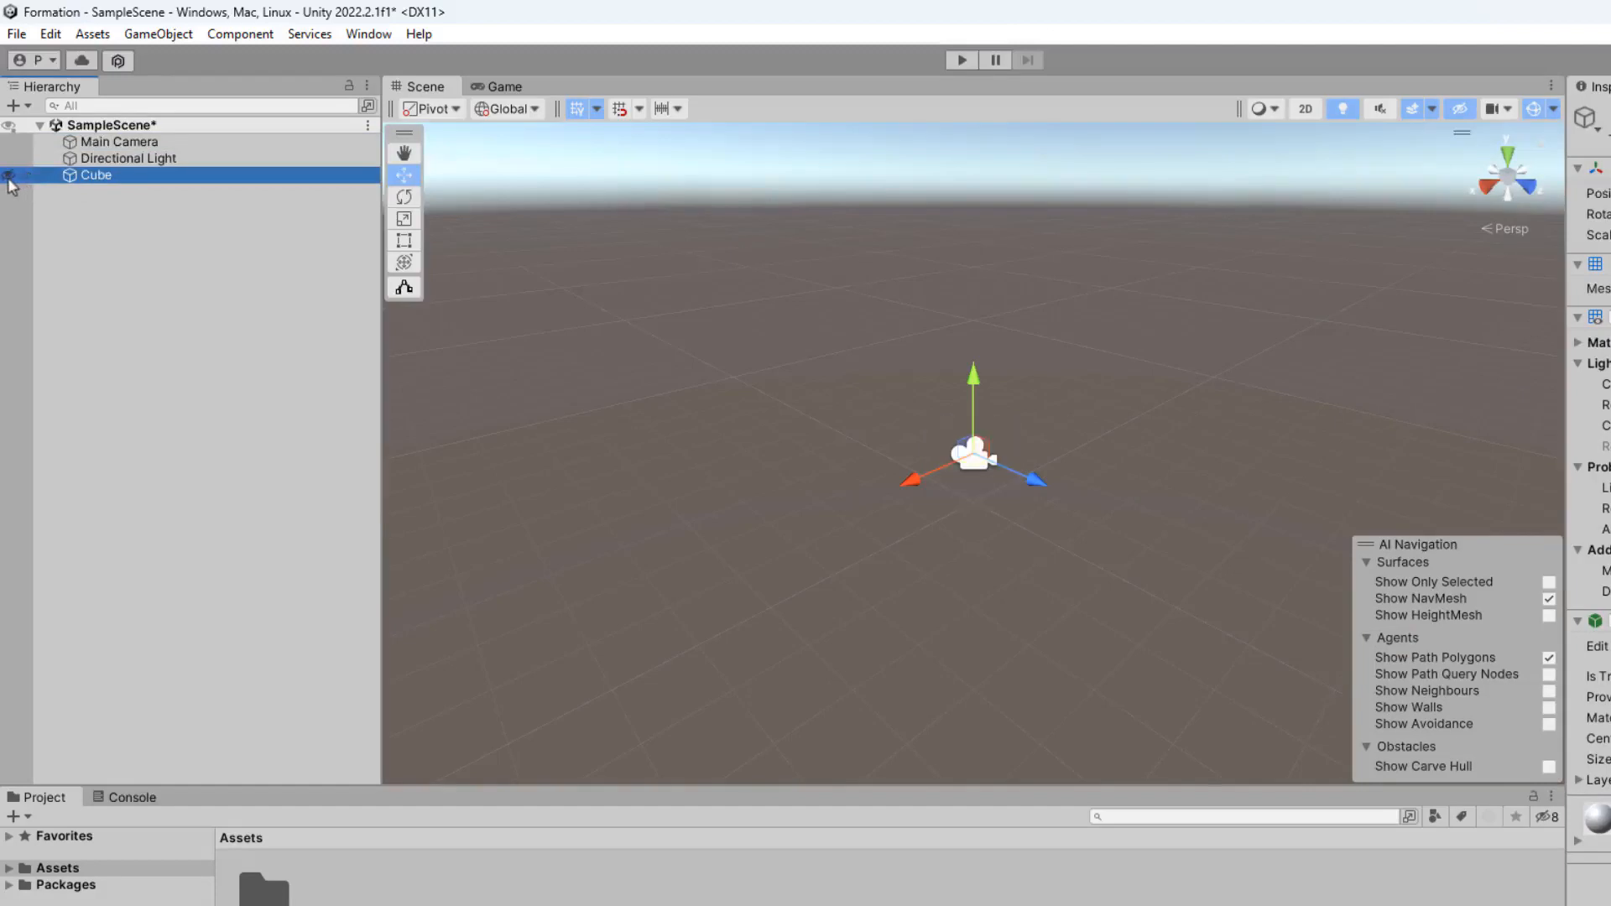
pyautogui.click(9, 175)
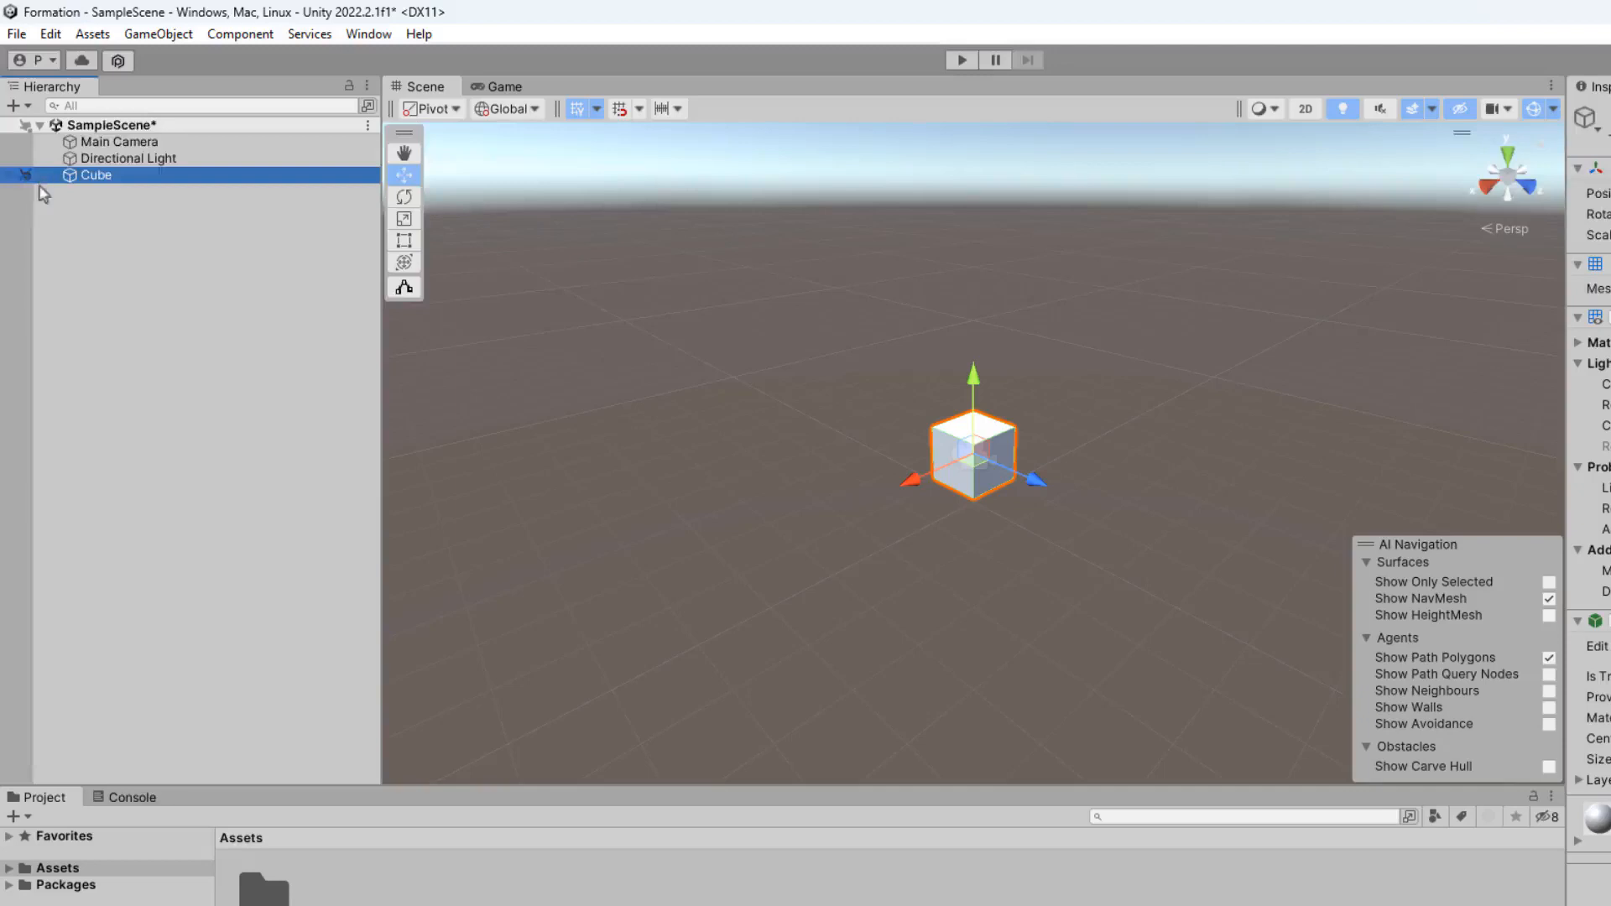
pyautogui.click(25, 176)
# - Filter the scene hierarchy by "li", "ca" and "cu" in turn, and clear the filter
pyautogui.click(104, 105)
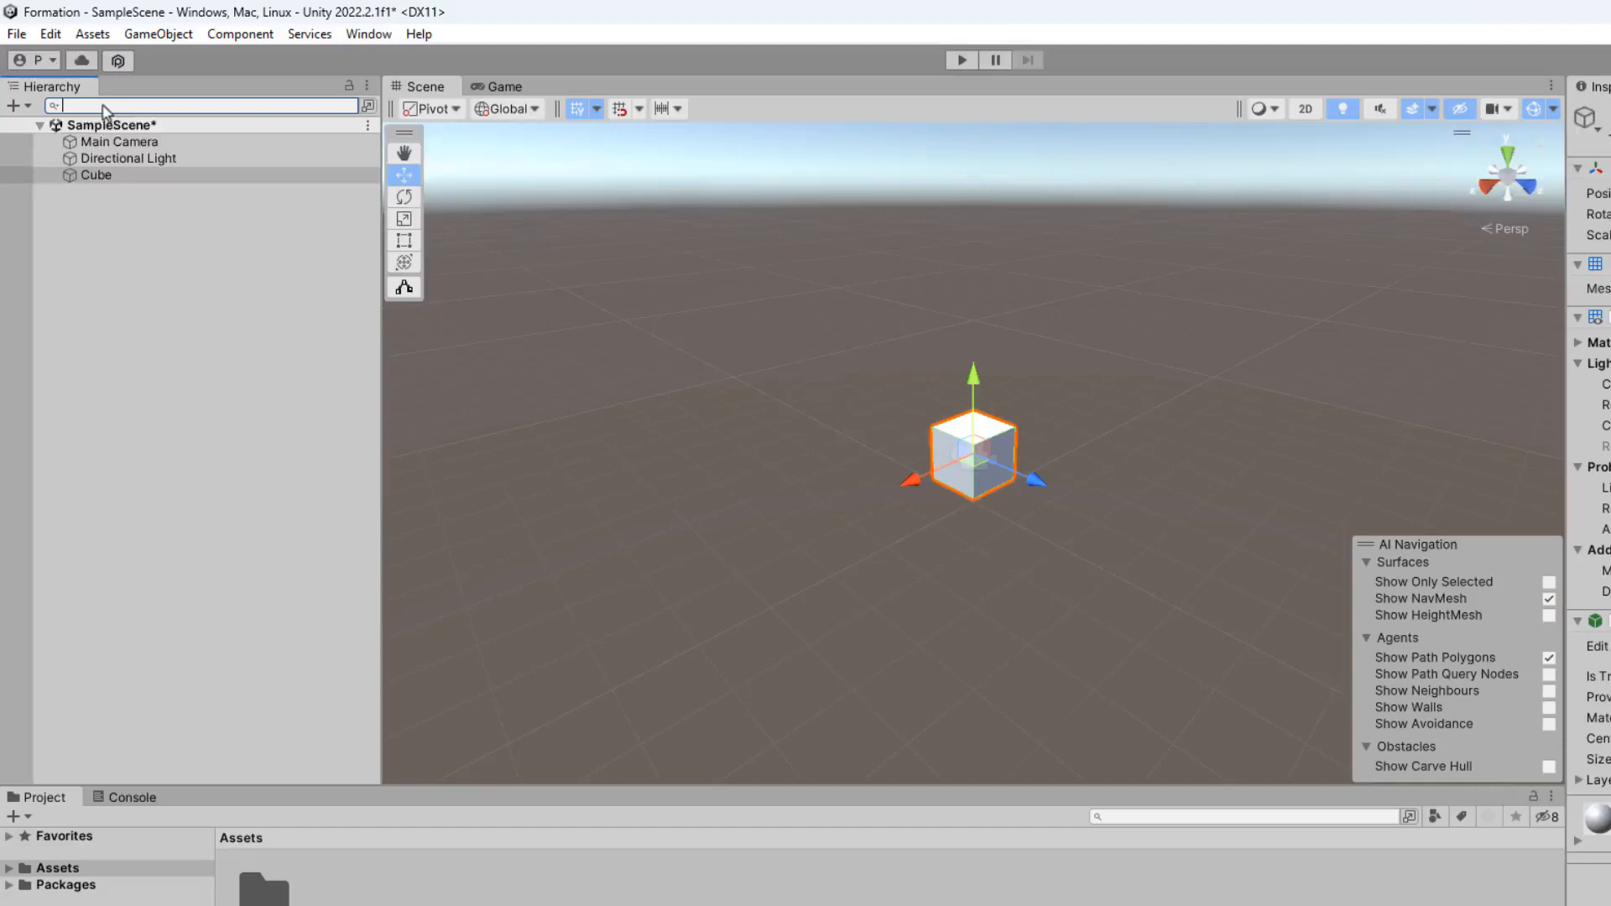
pyautogui.write('li')
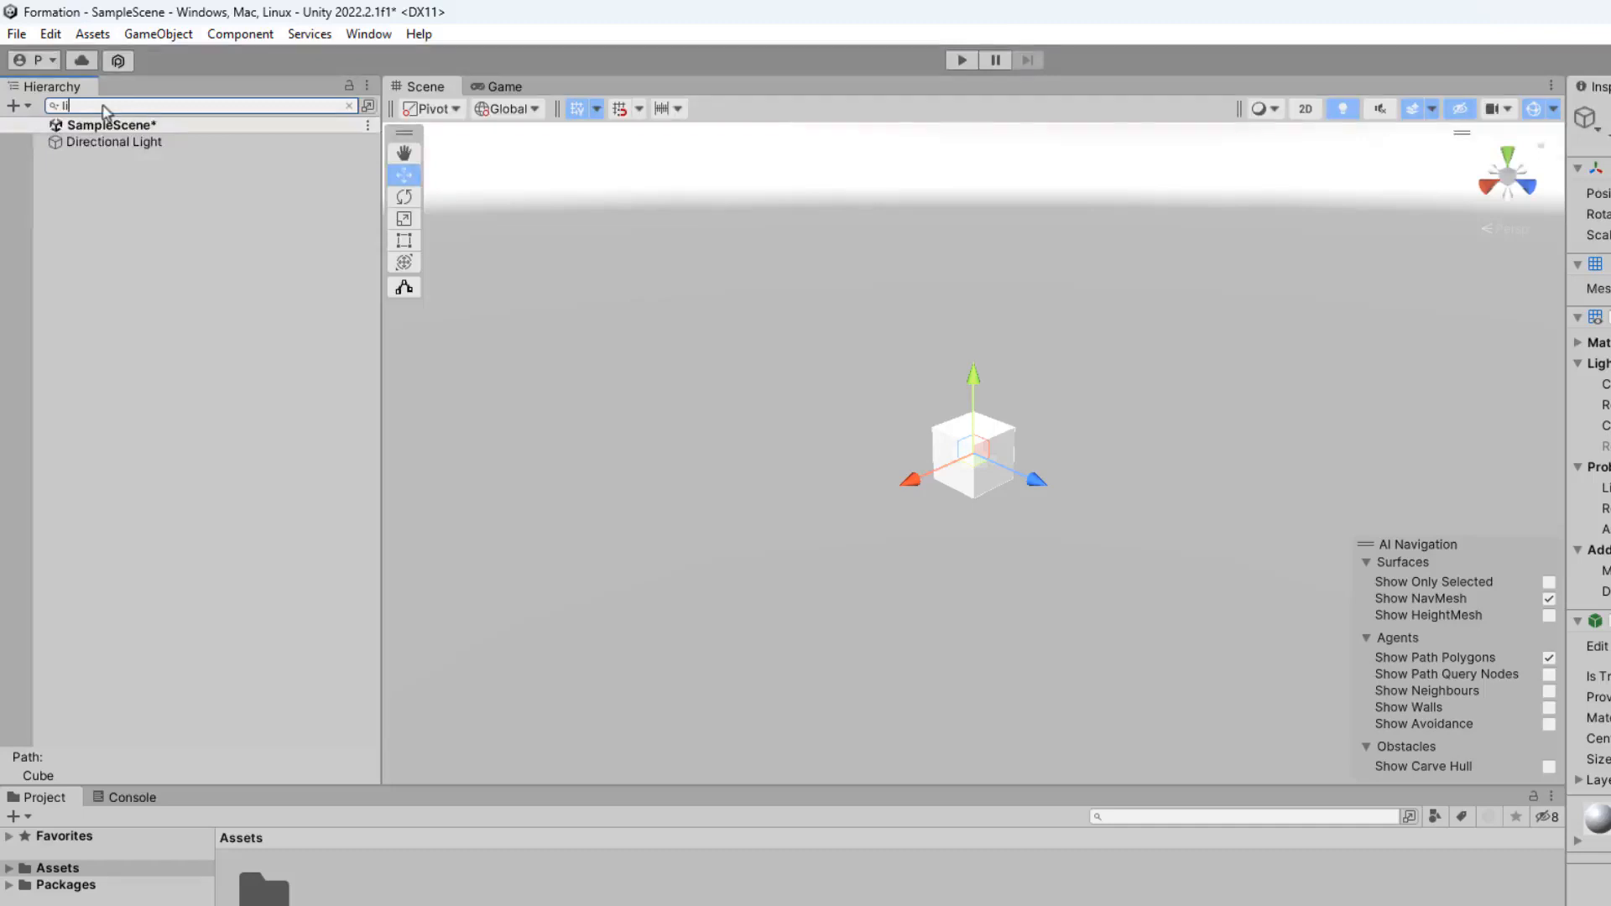
pyautogui.press('BackSpace')
pyautogui.press('BackSpace')
pyautogui.write('c')
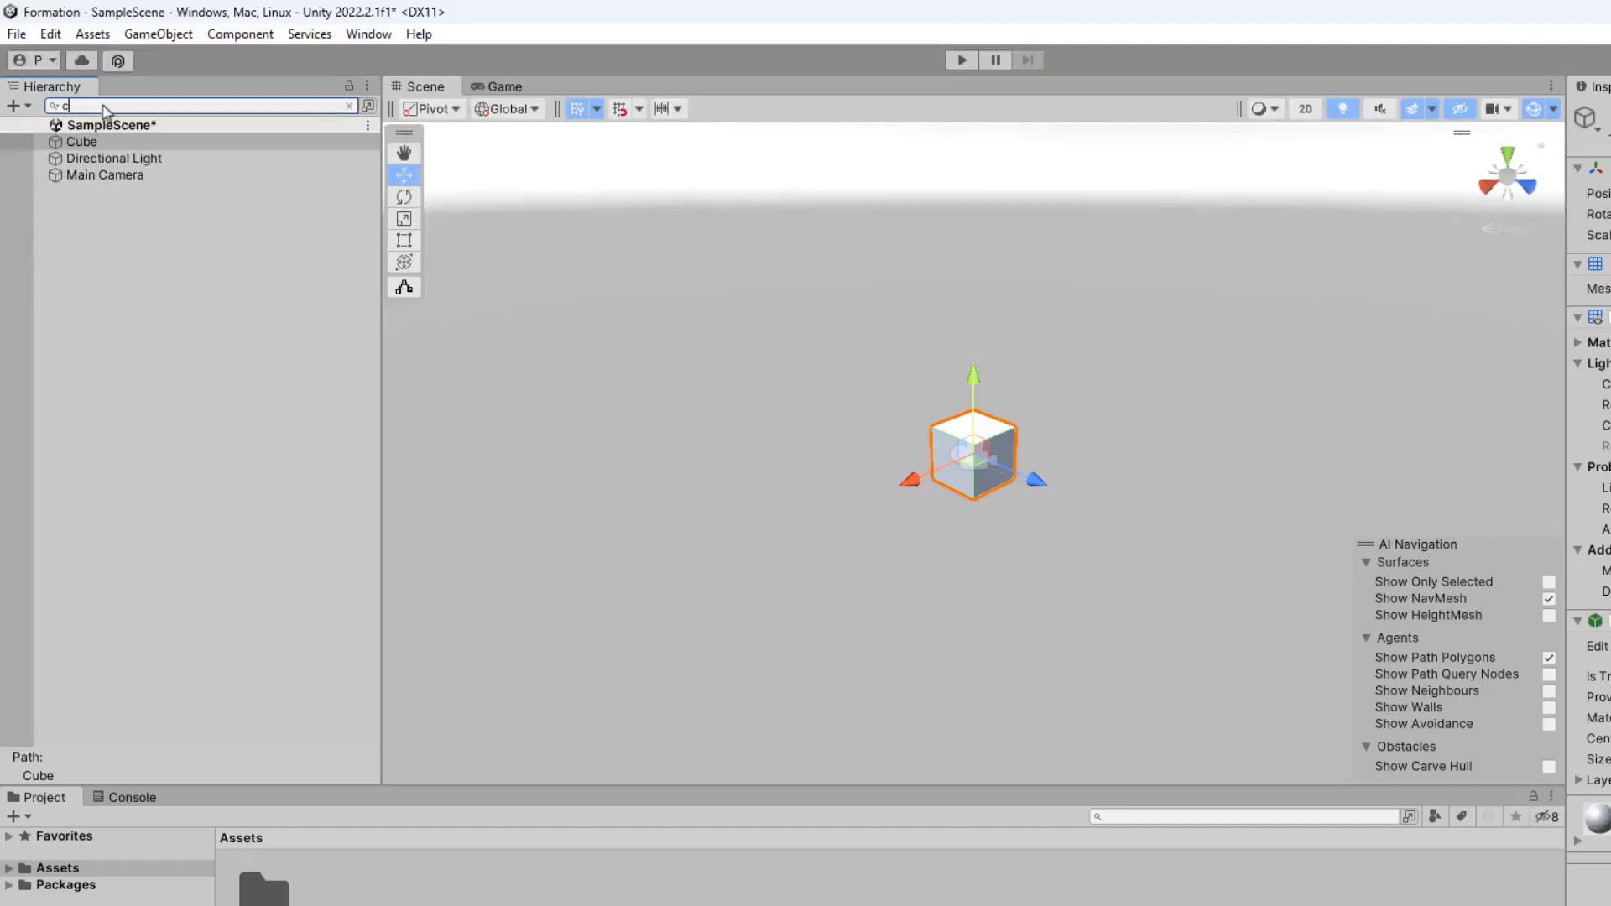
pyautogui.write('a')
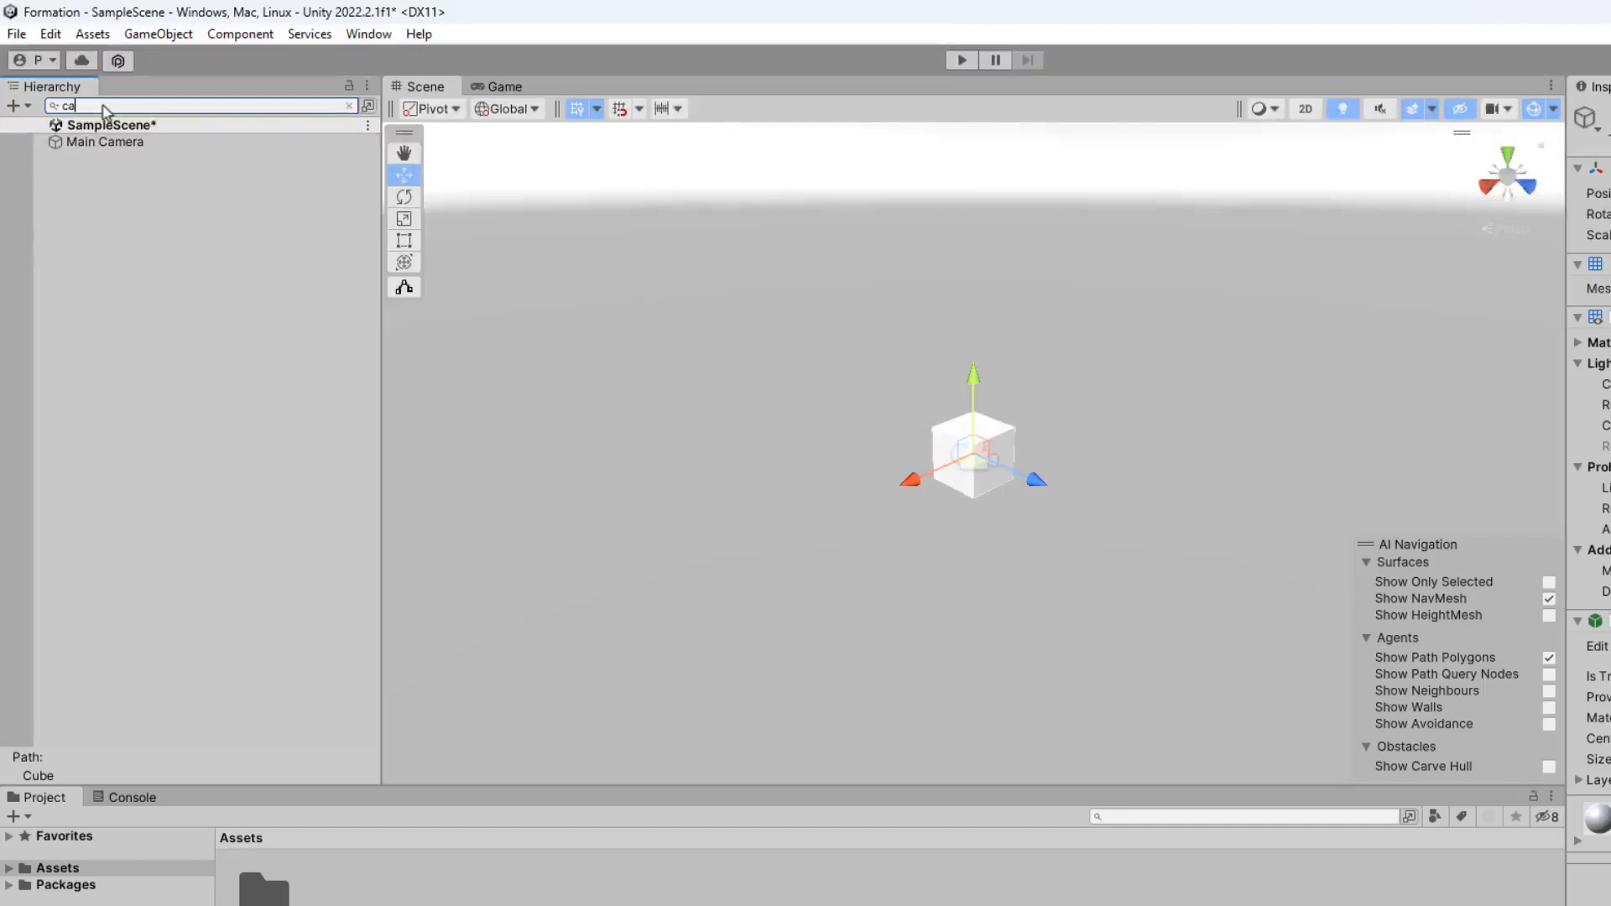
pyautogui.press('BackSpace')
pyautogui.write('u')
pyautogui.press('BackSpace')
pyautogui.press('BackSpace')
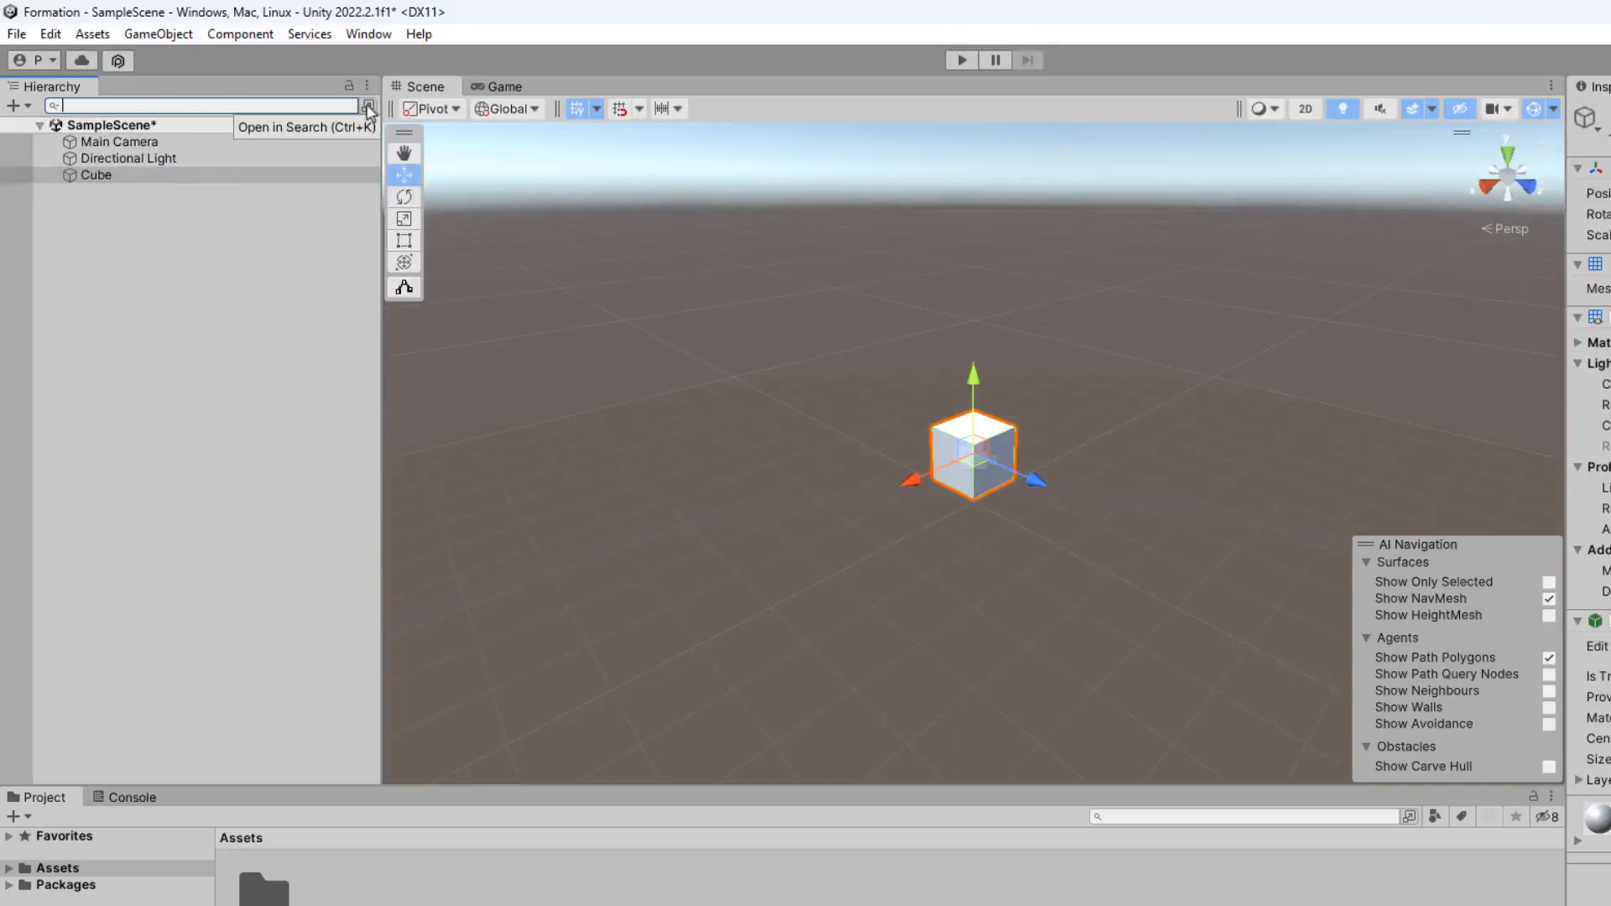
# - Search the whole editor for "cube", review the matches under Hierarchy, Menus and Settings, and close the search
pyautogui.click(367, 108)
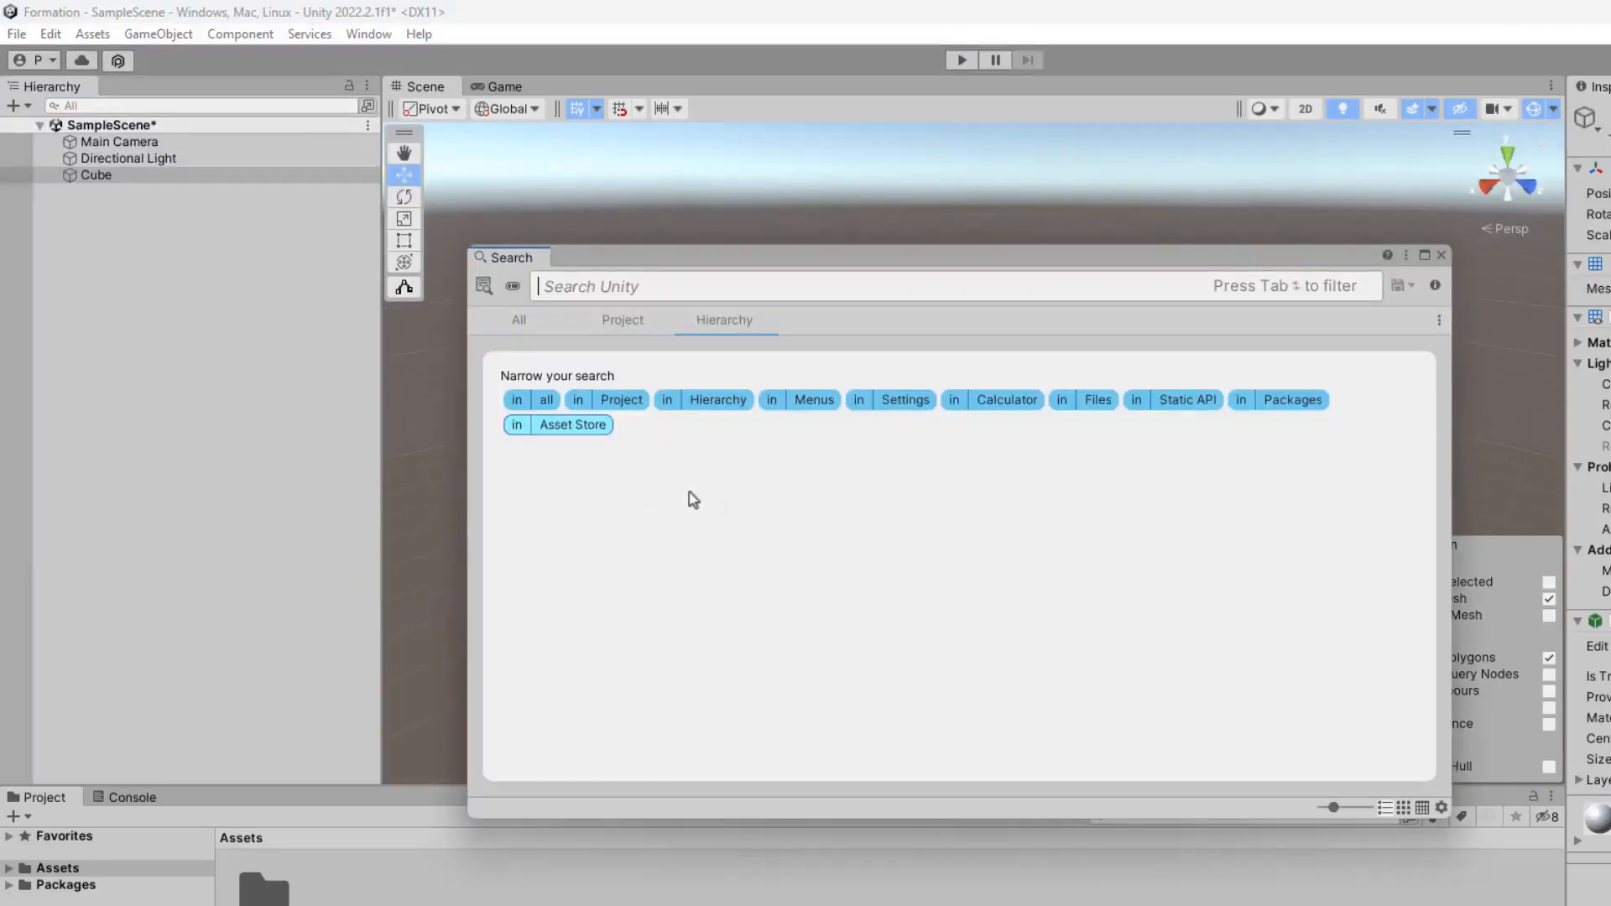
pyautogui.write('cube')
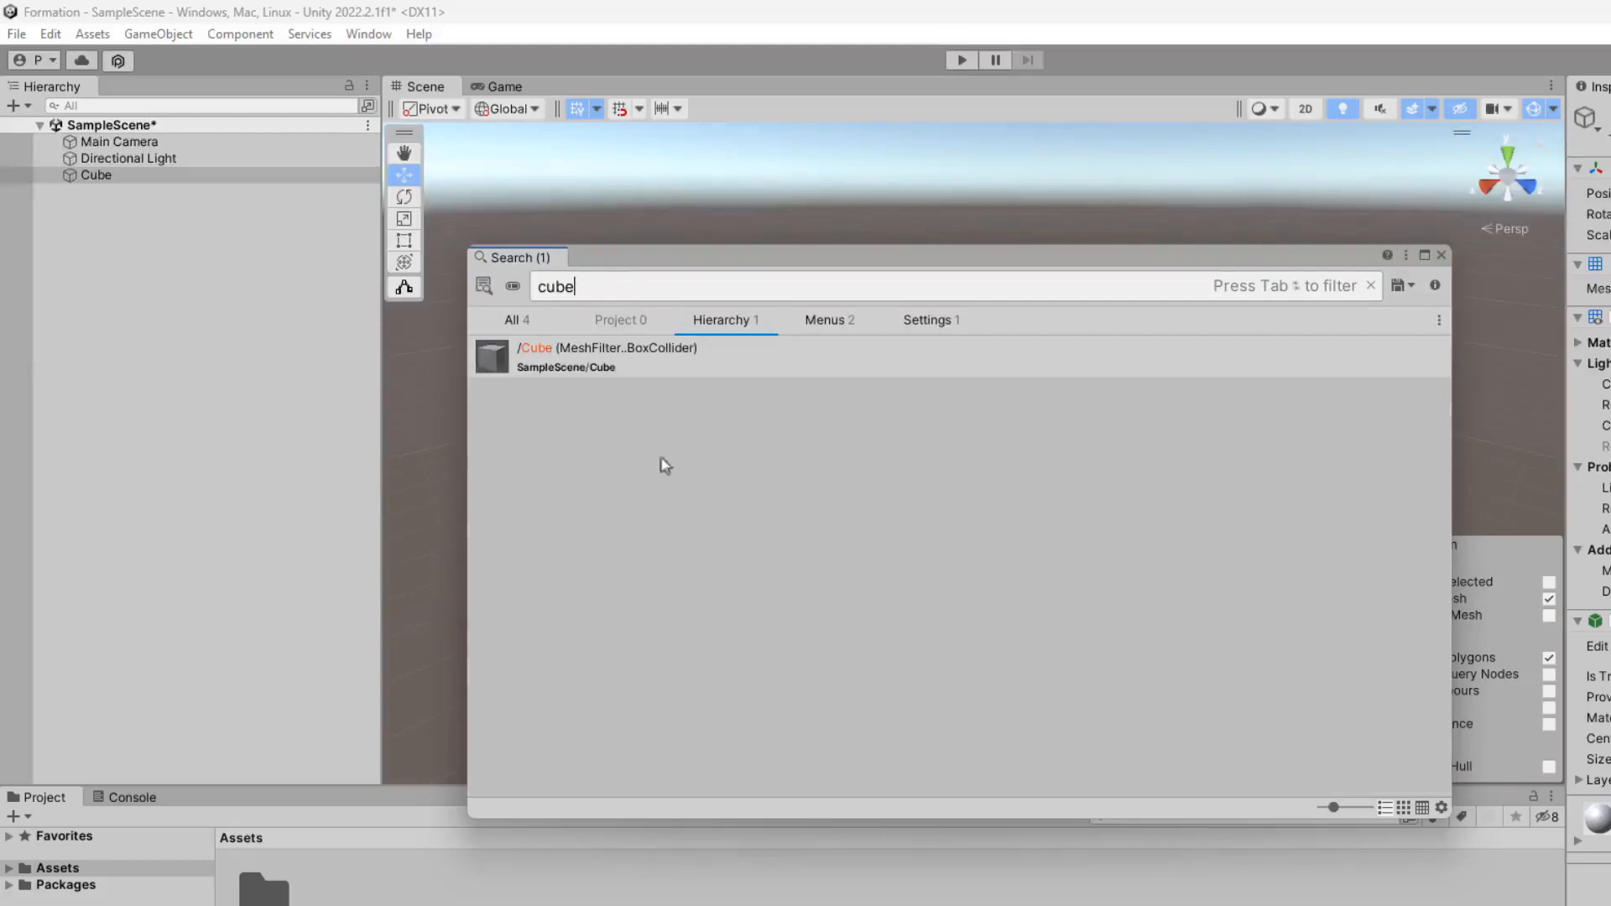
pyautogui.click(577, 370)
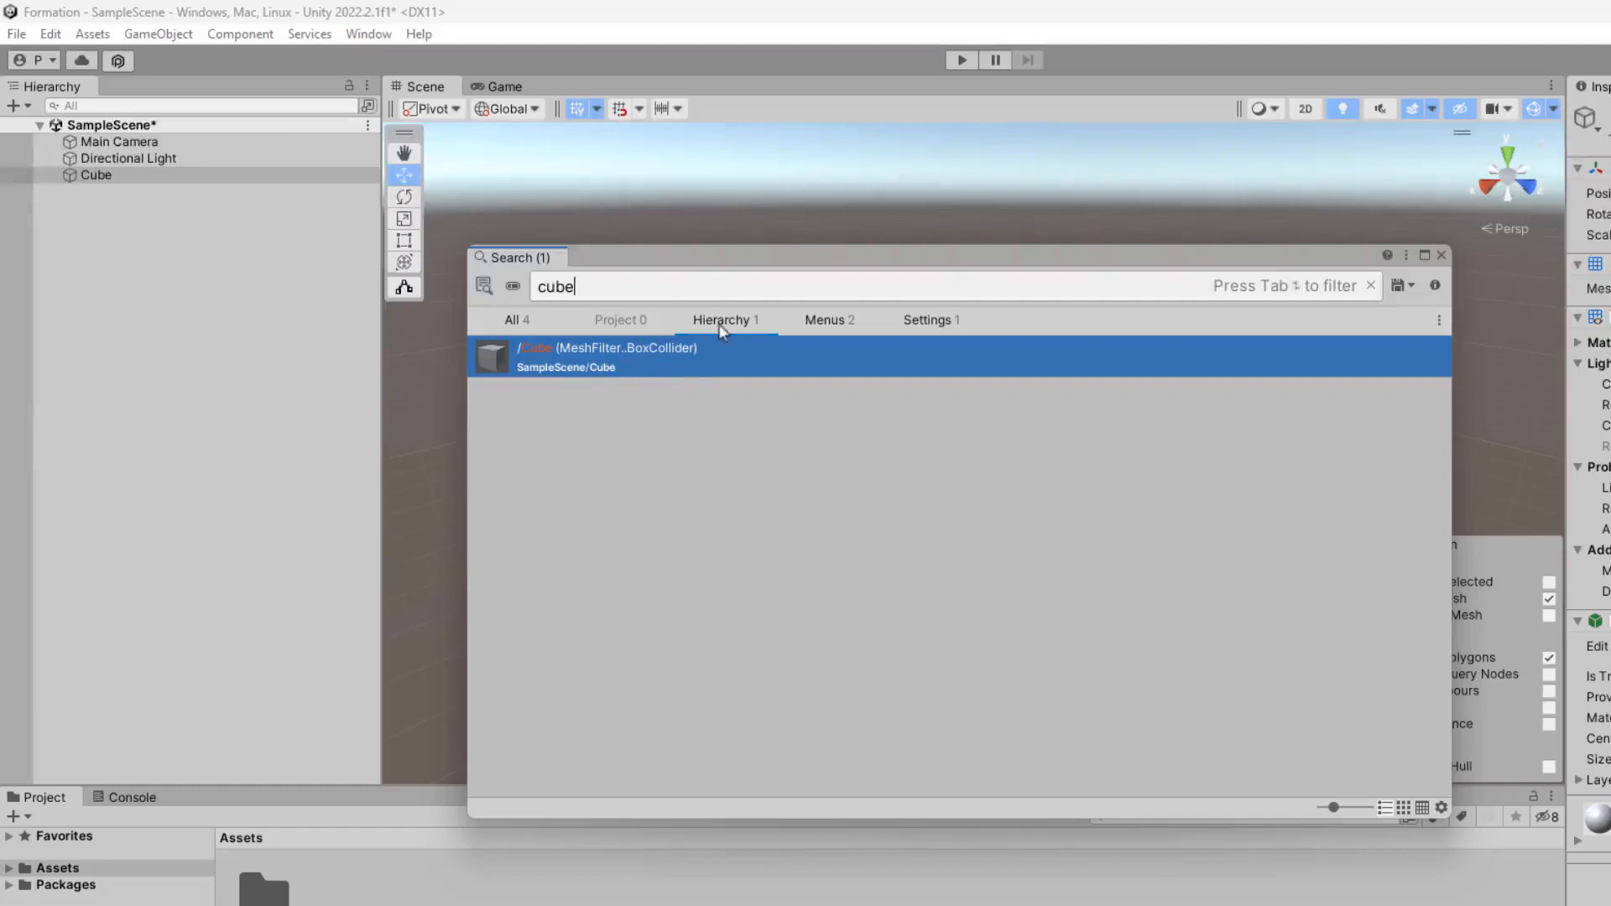
pyautogui.click(824, 325)
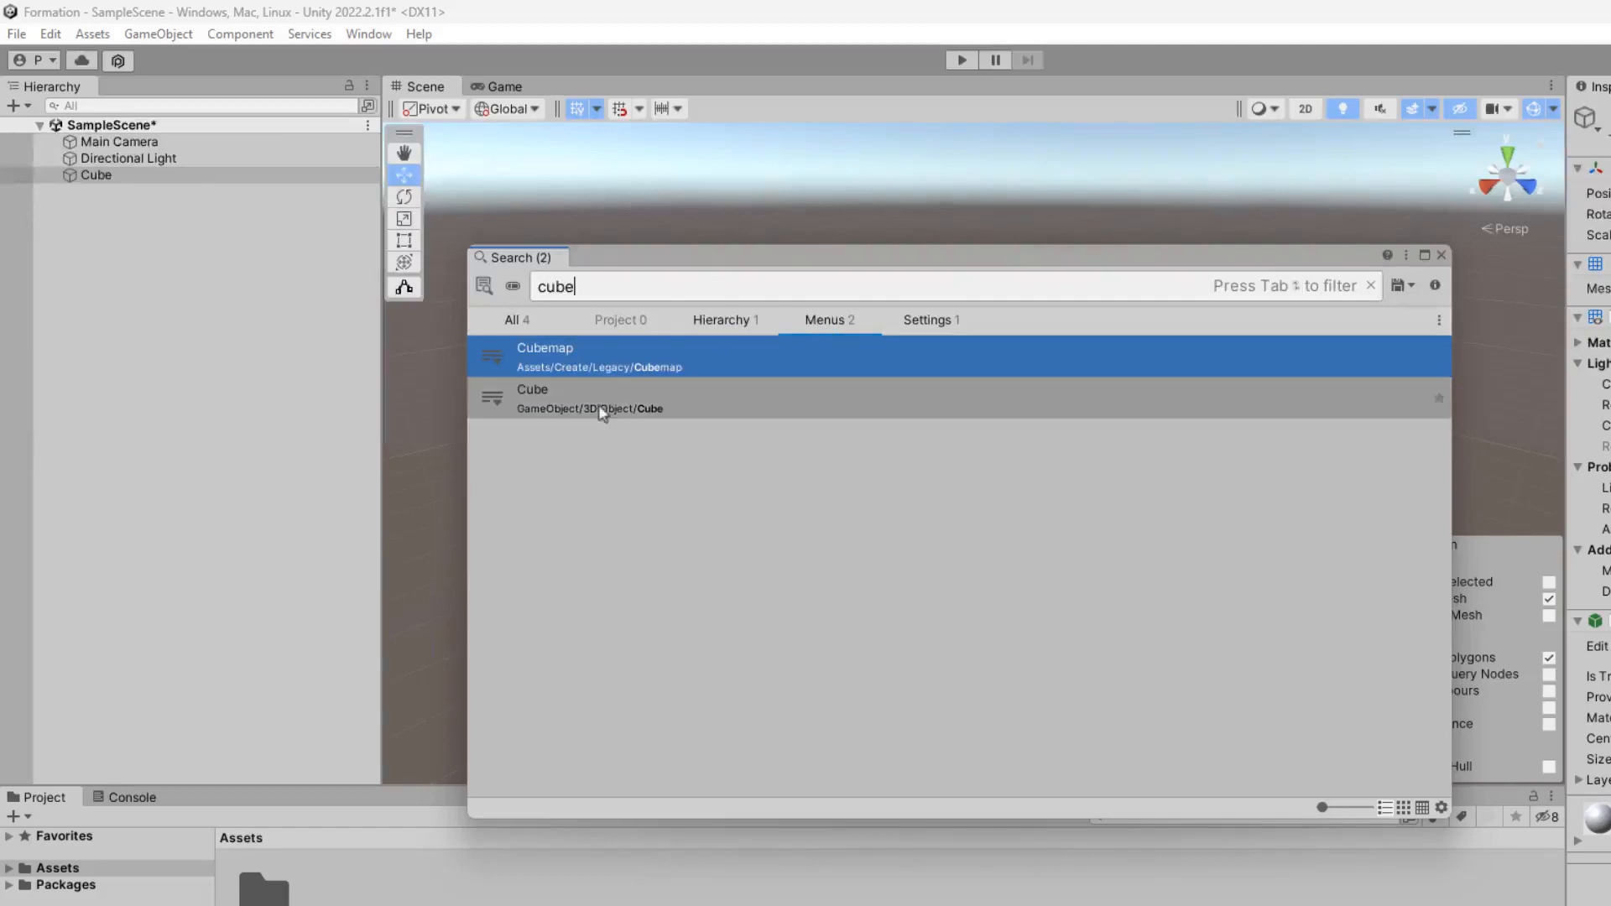
pyautogui.click(919, 322)
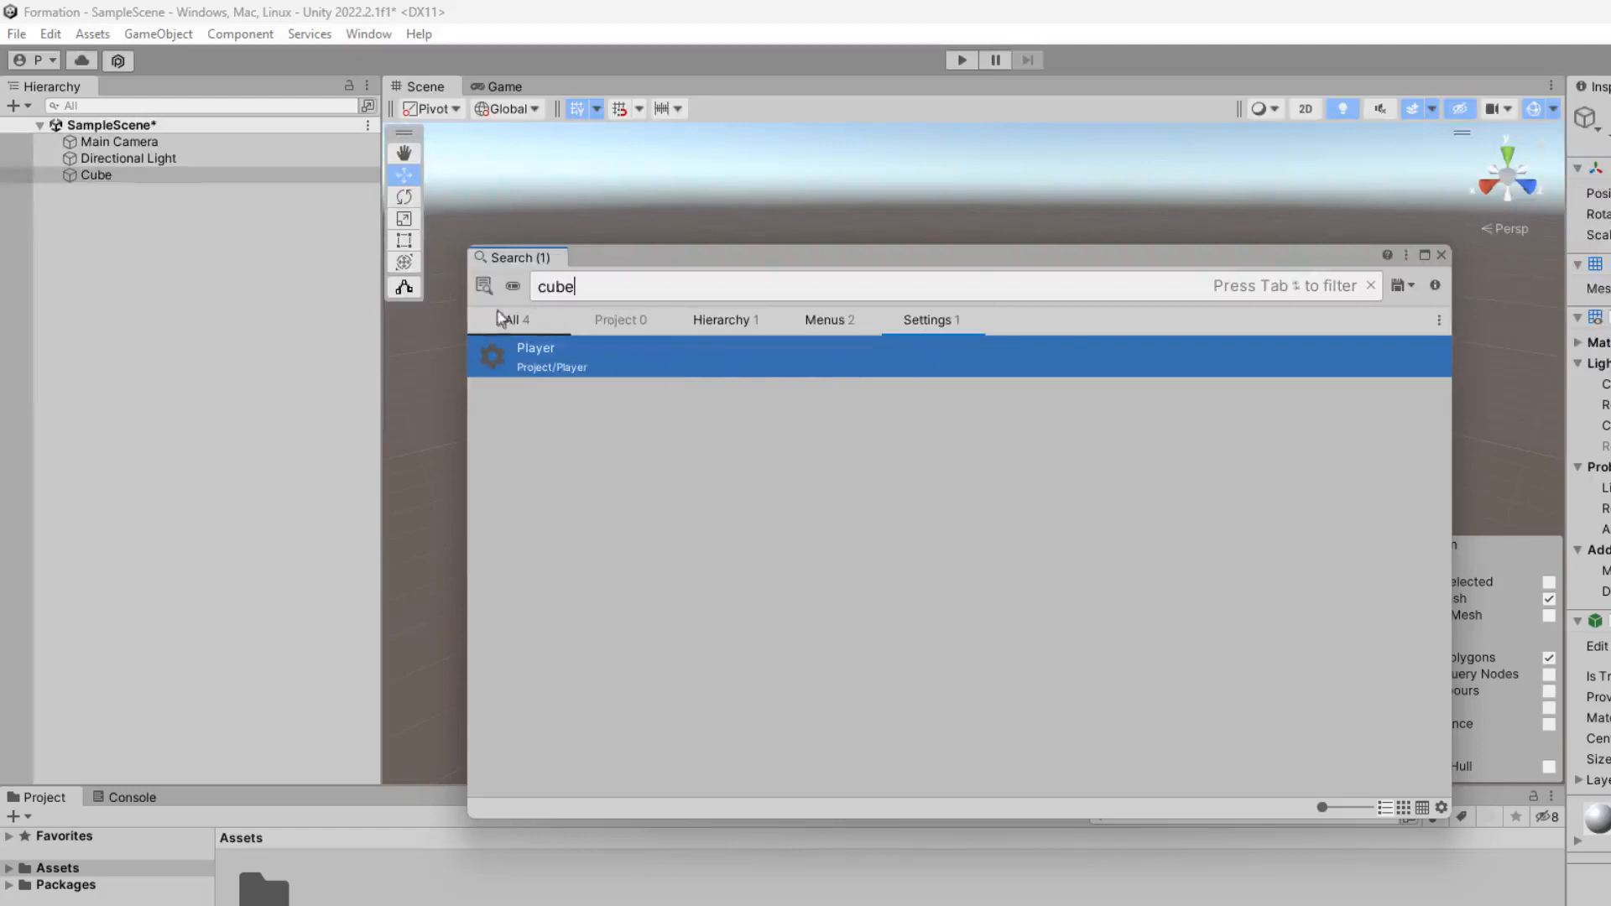
pyautogui.click(1441, 254)
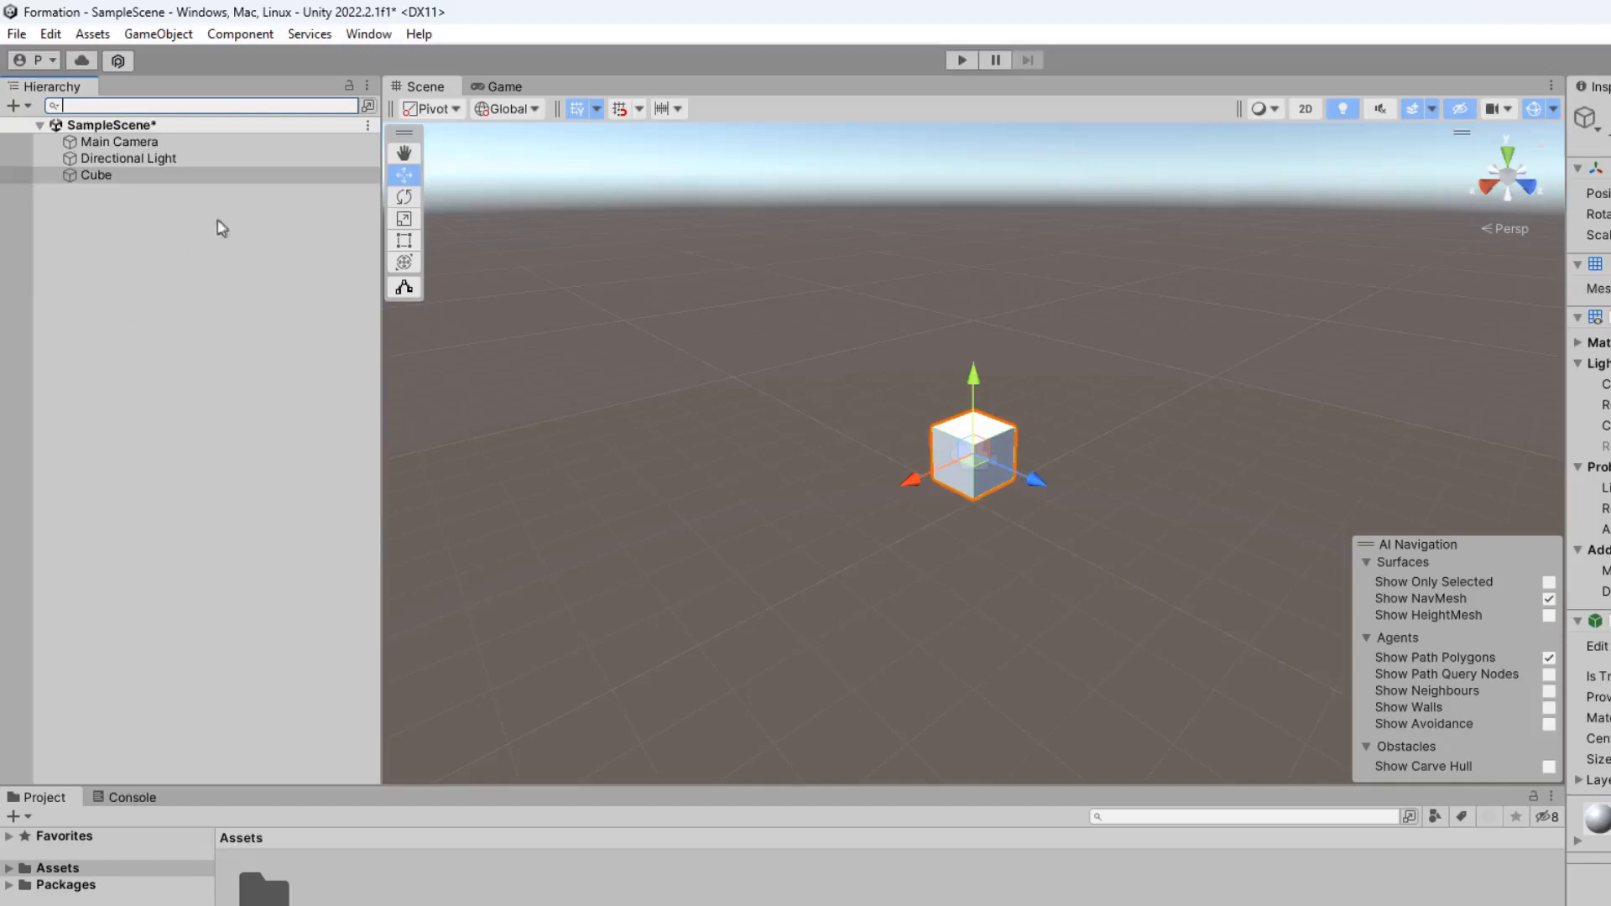
pyautogui.click(366, 126)
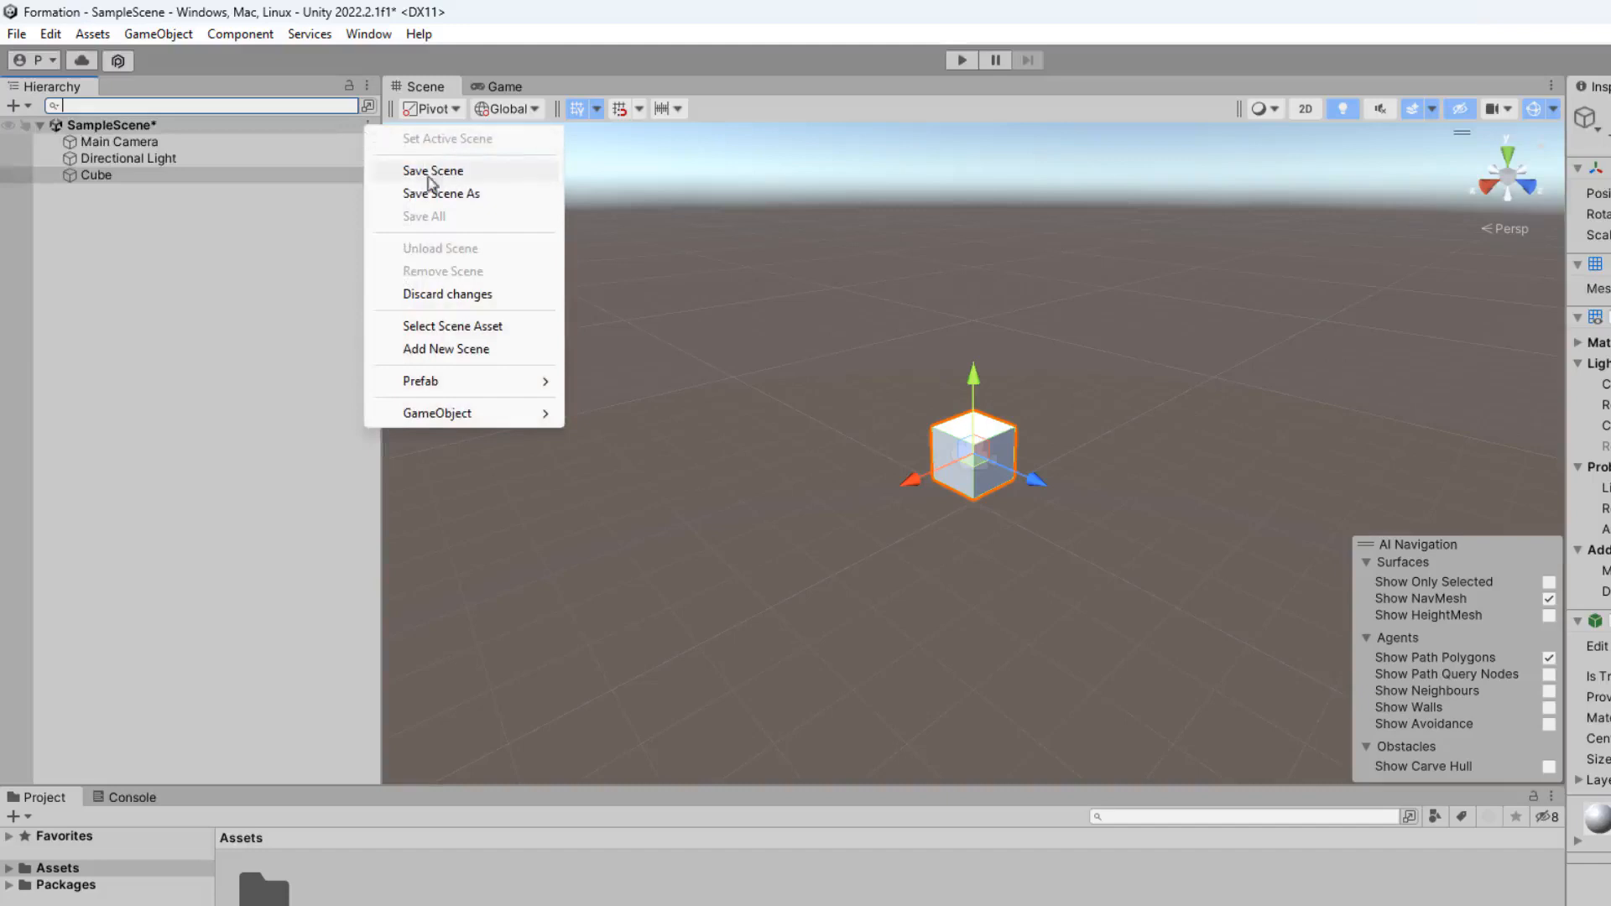
pyautogui.click(16, 36)
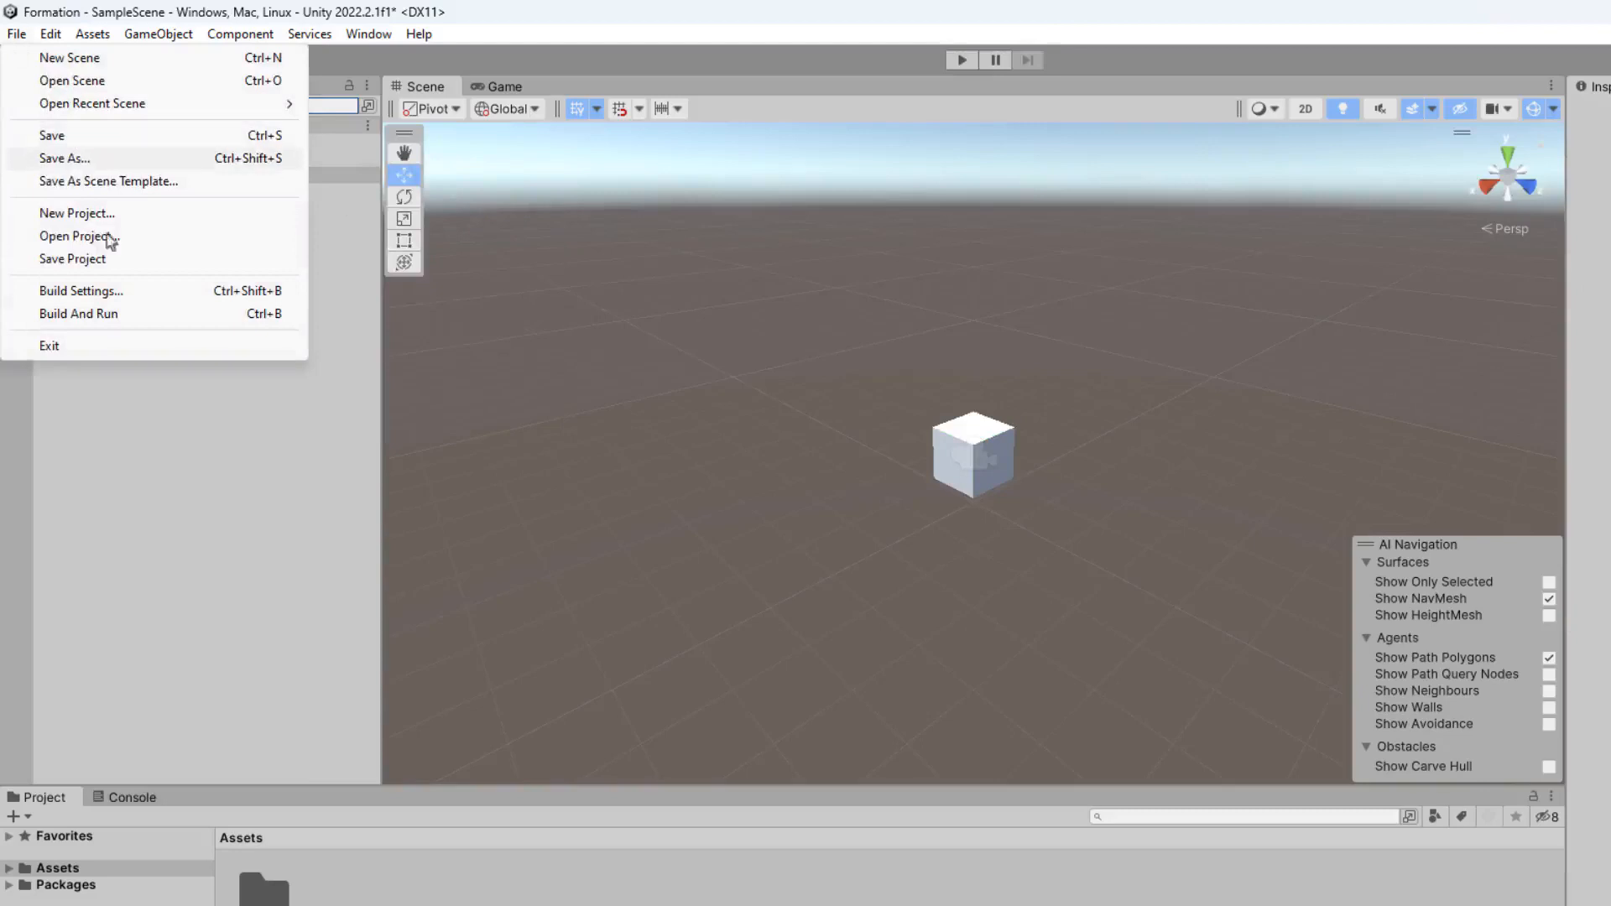
pyautogui.click(168, 406)
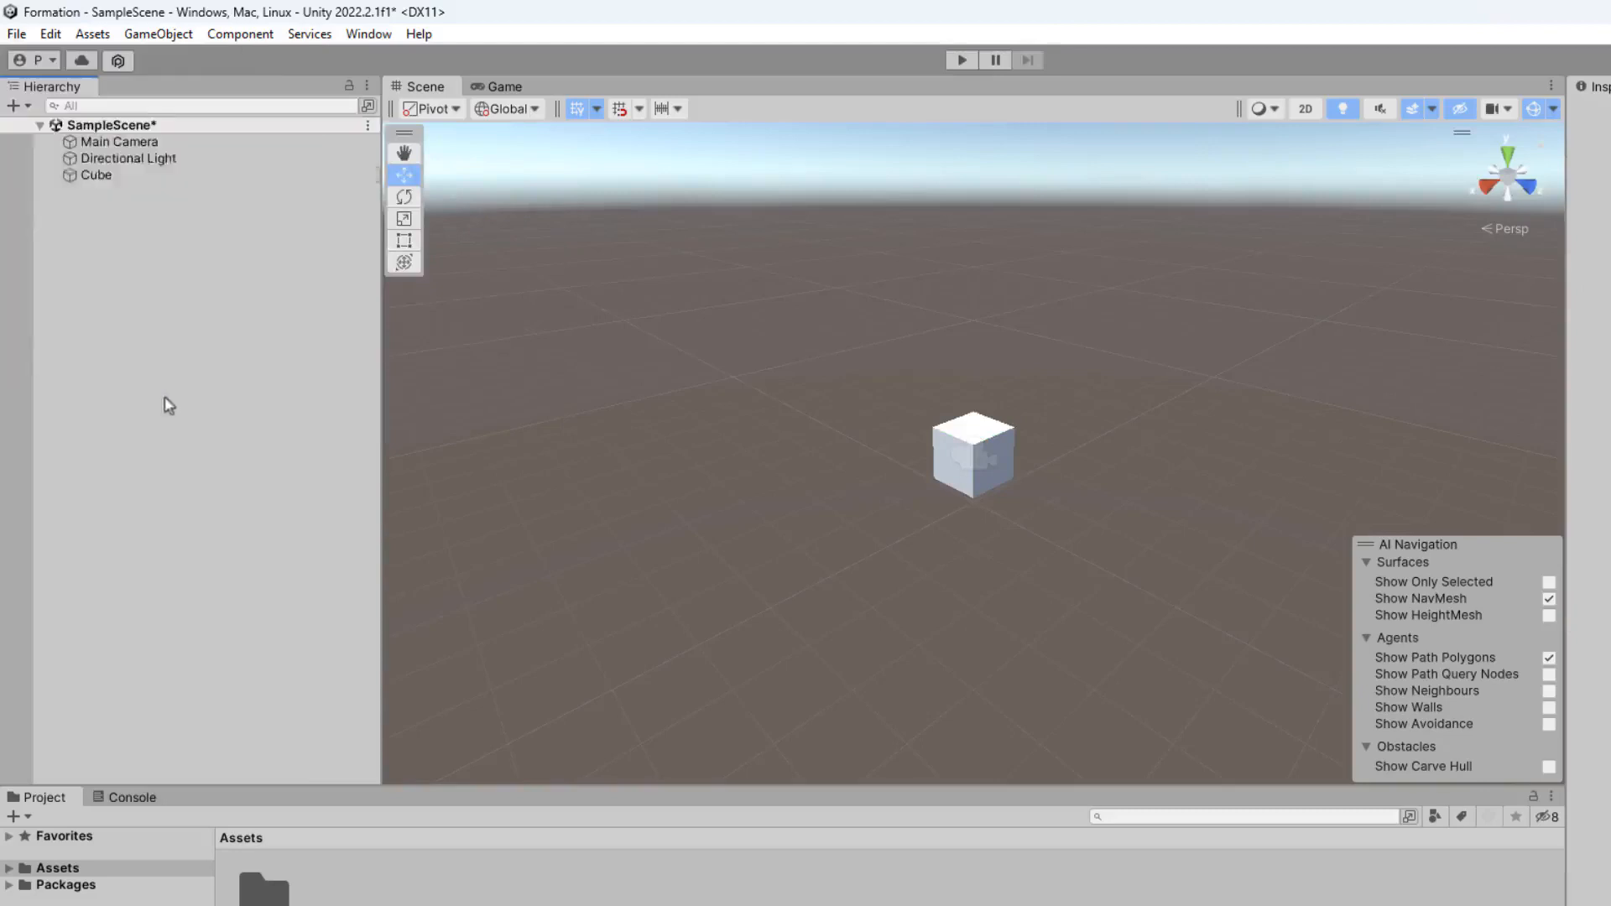
pyautogui.click(14, 107)
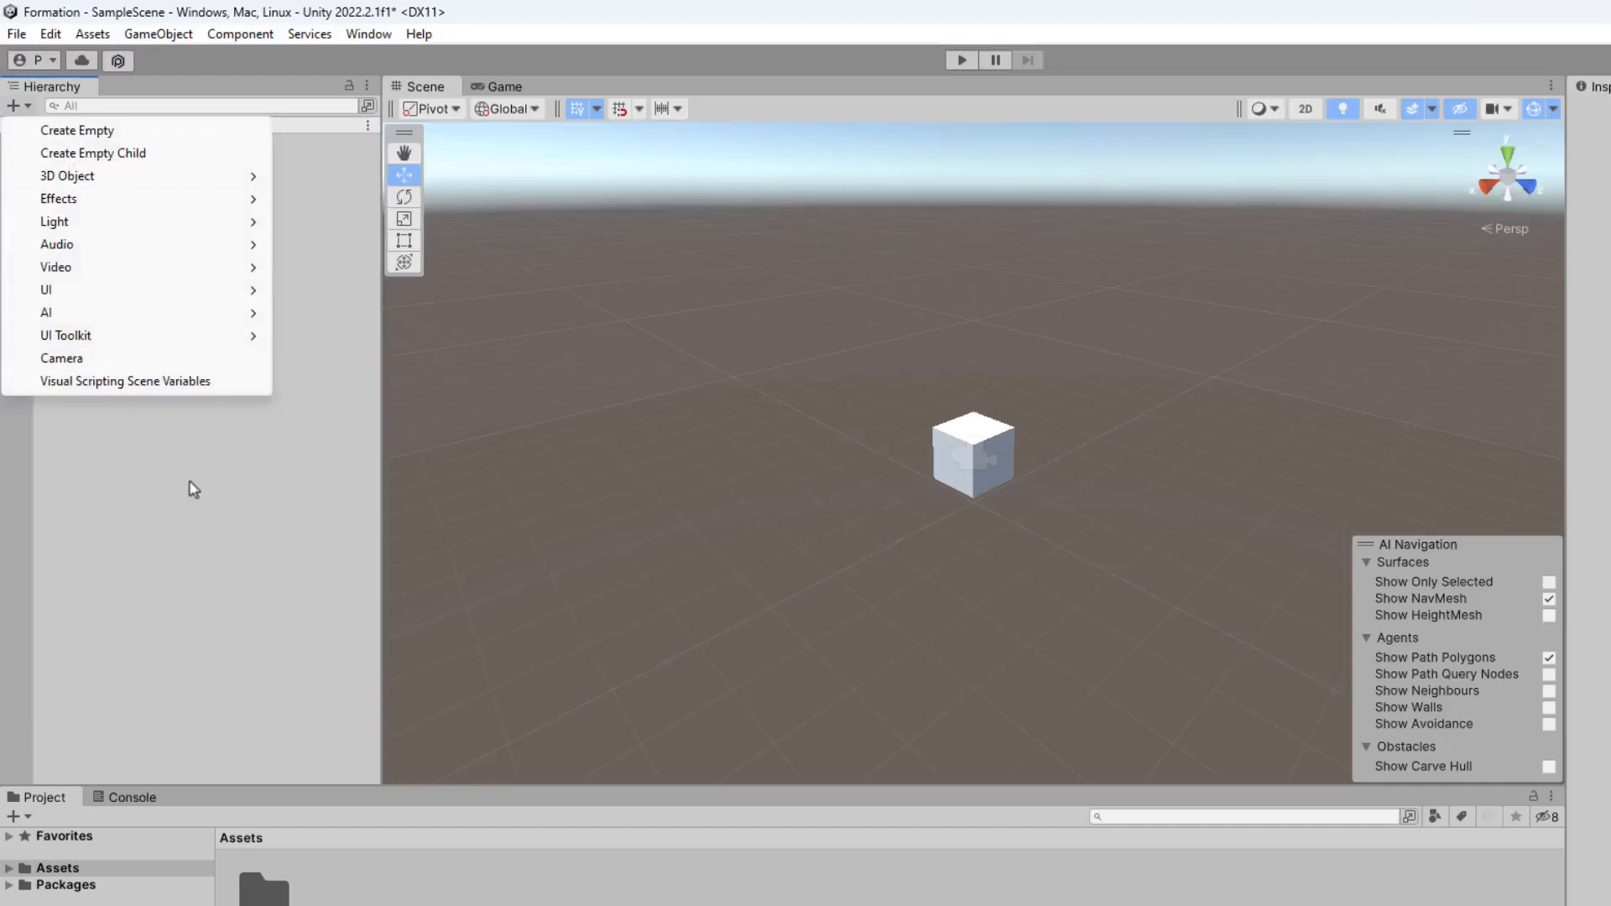
pyautogui.click(215, 413)
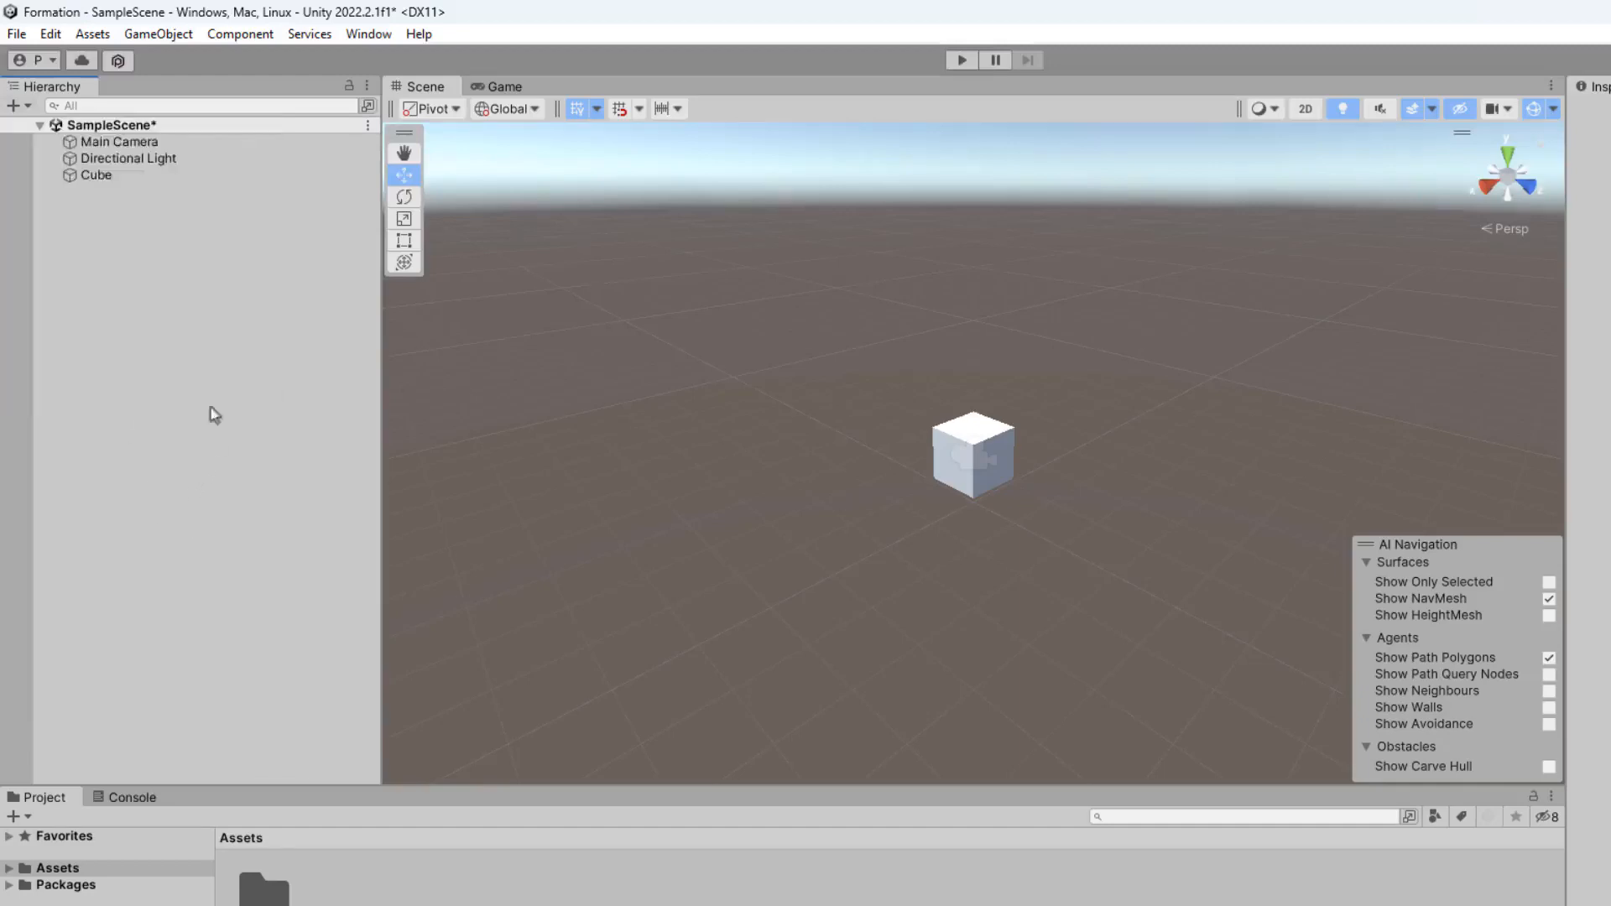
pyautogui.click(169, 39)
pyautogui.moveTo(186, 127)
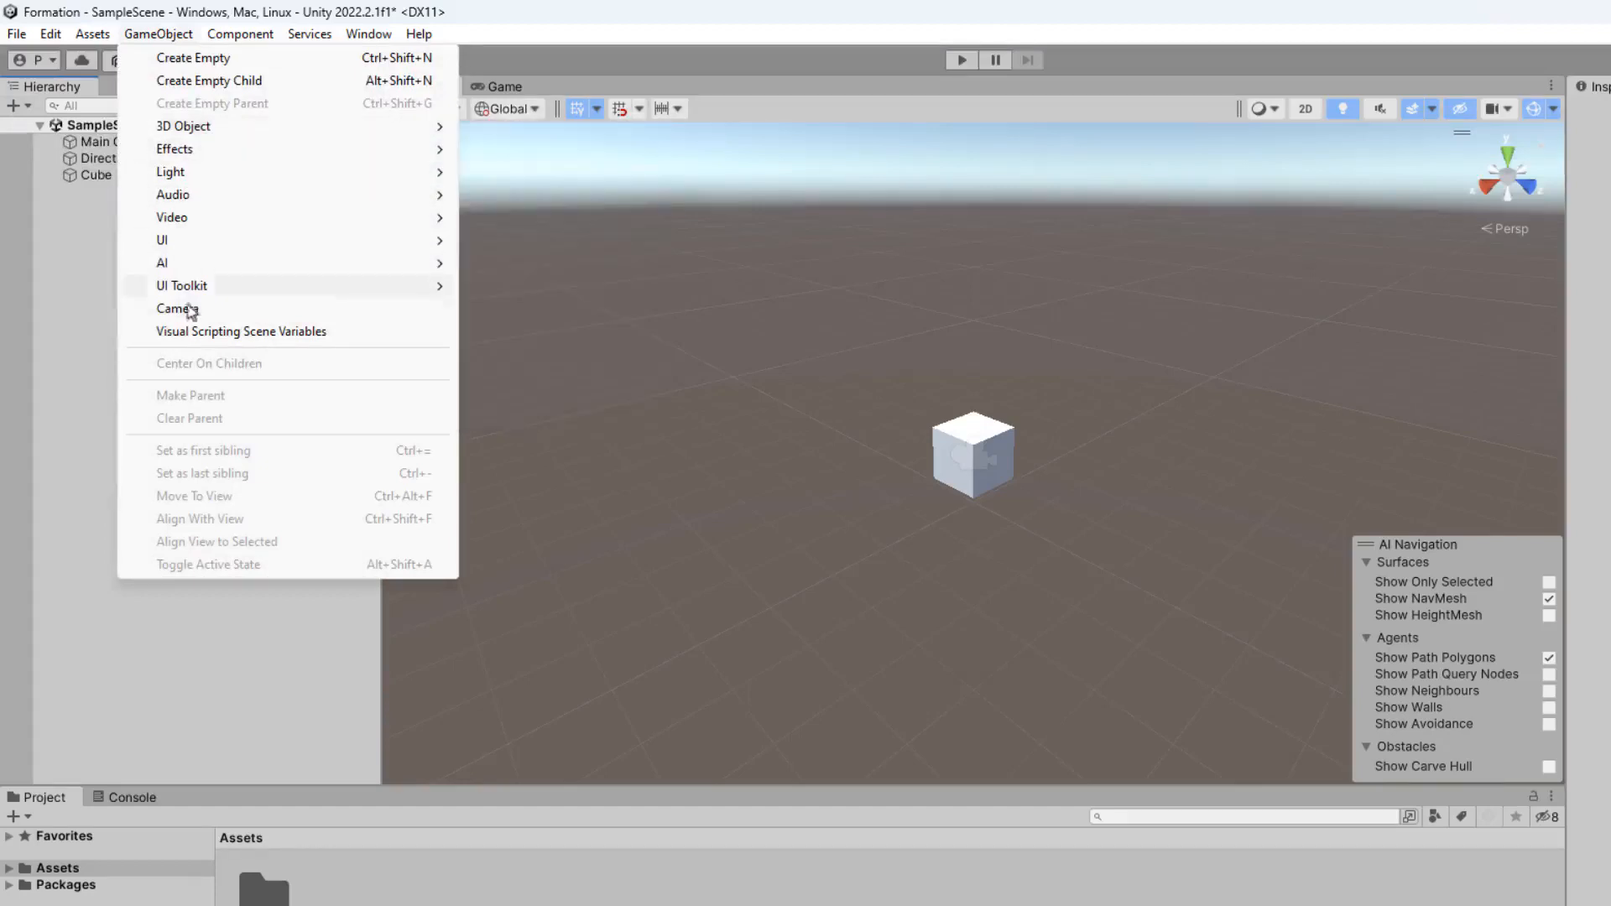
pyautogui.click(92, 307)
pyautogui.click(13, 107)
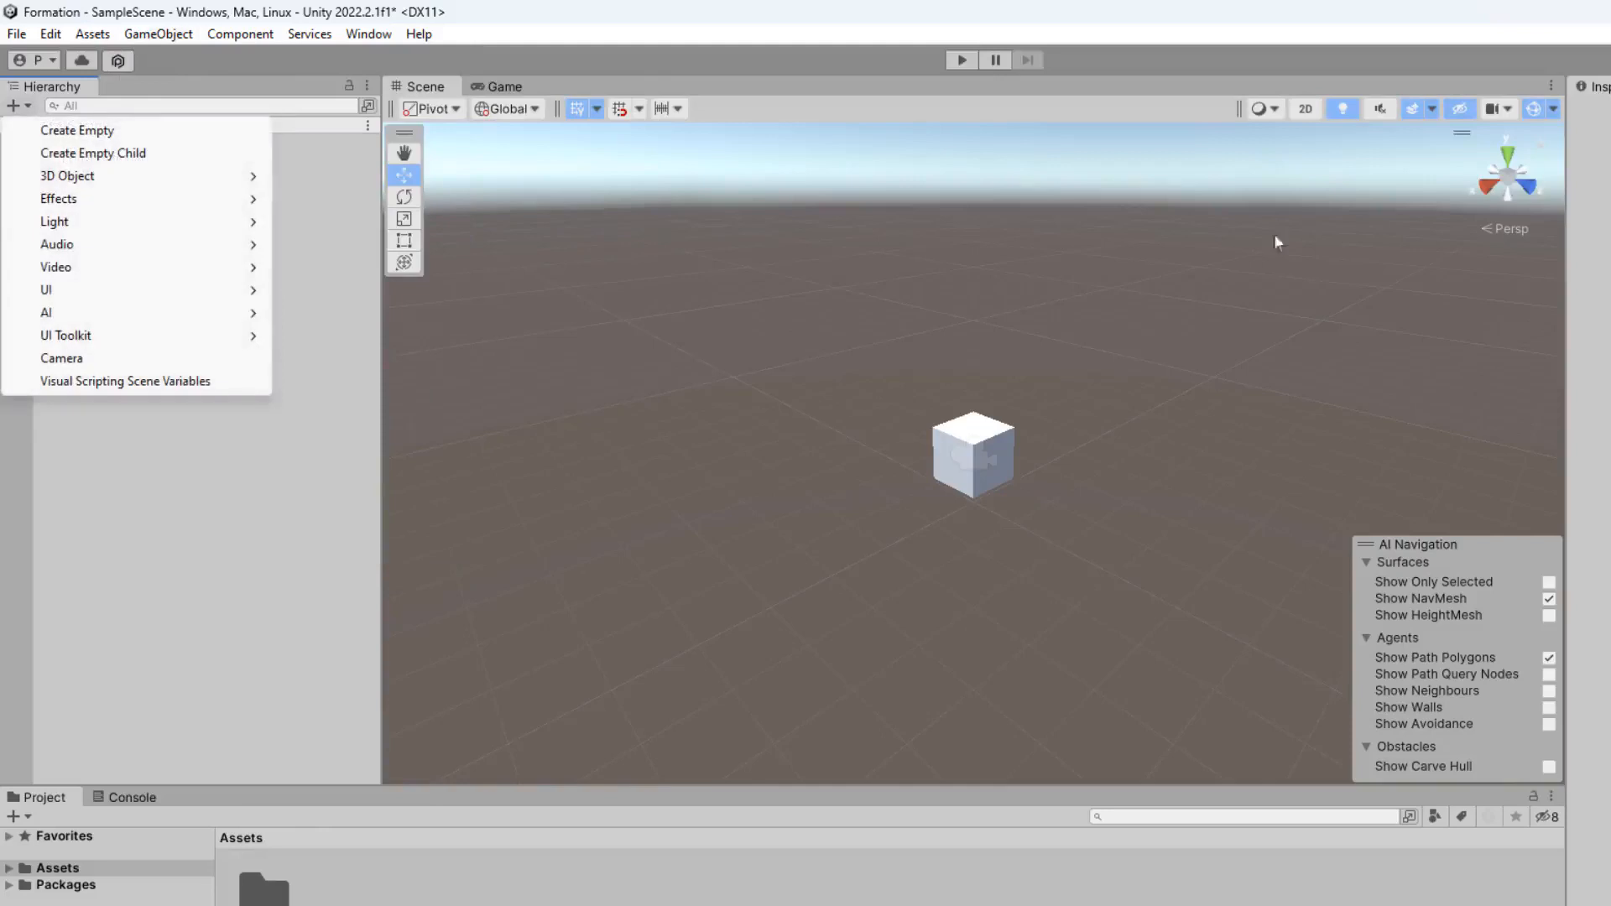
pyautogui.click(261, 491)
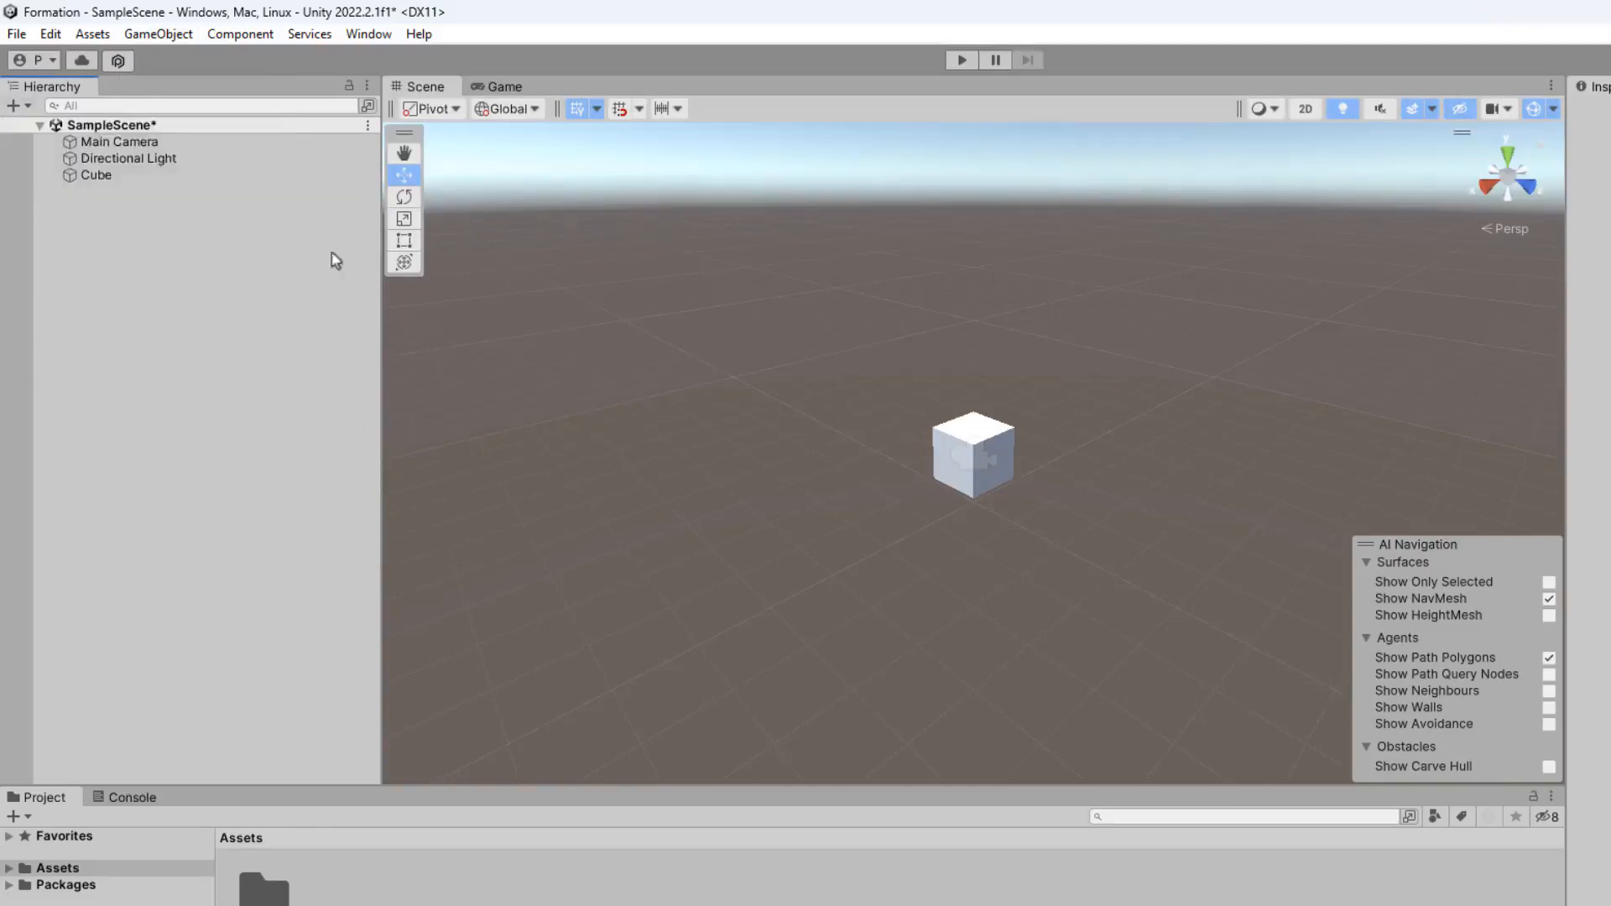
# - Lock the Hierarchy window and unlock it again, and look over its window options without changing them
pyautogui.click(349, 88)
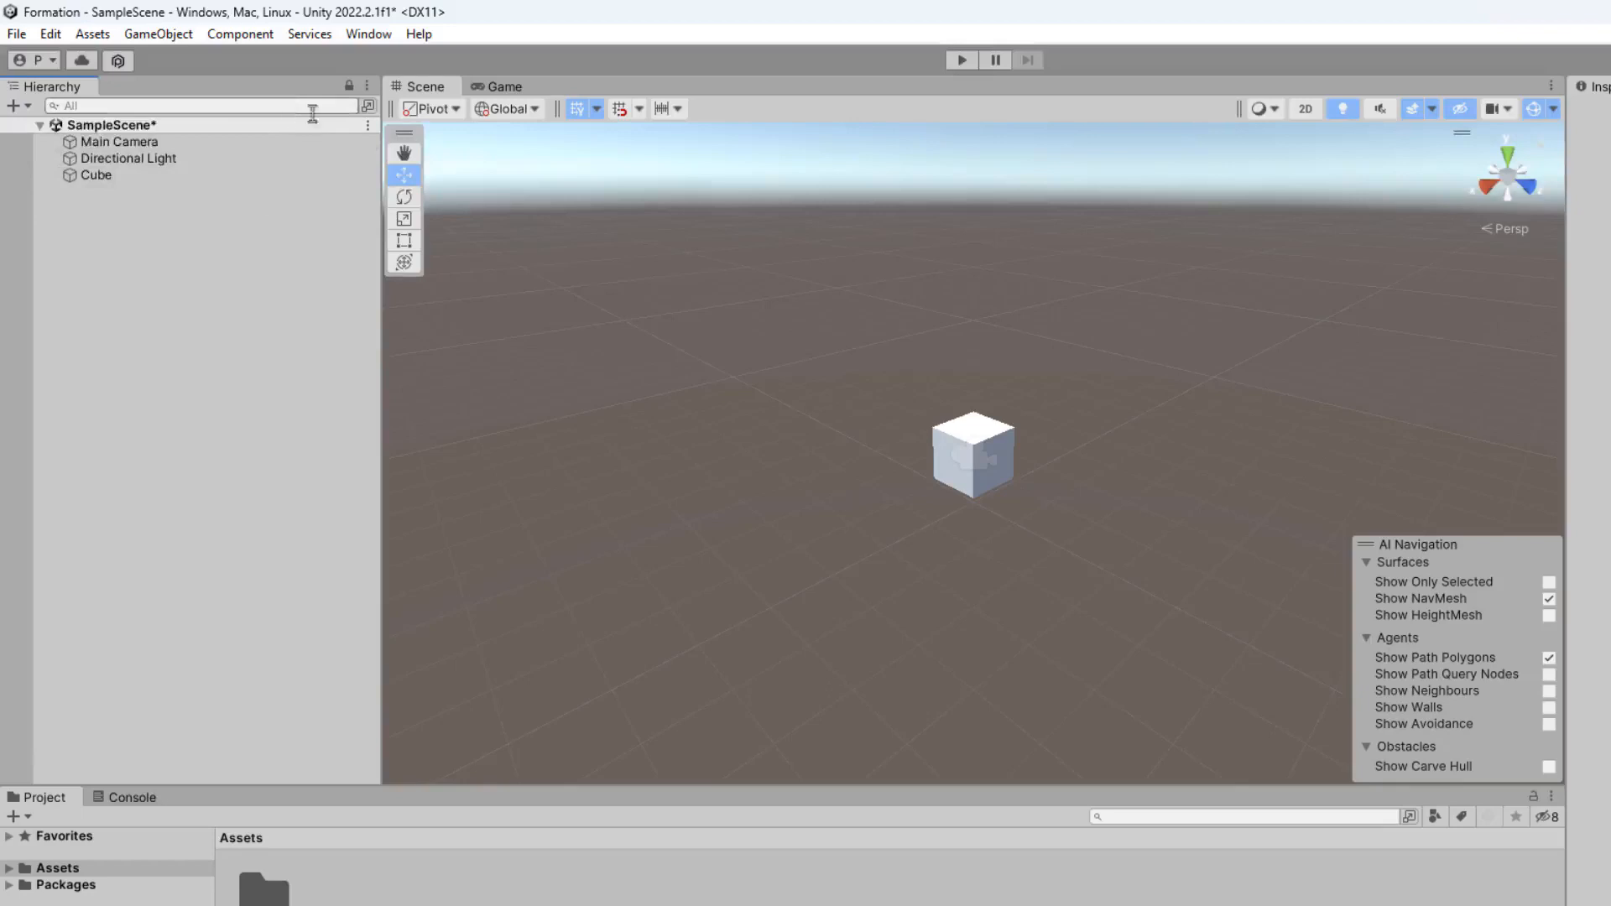
pyautogui.click(348, 86)
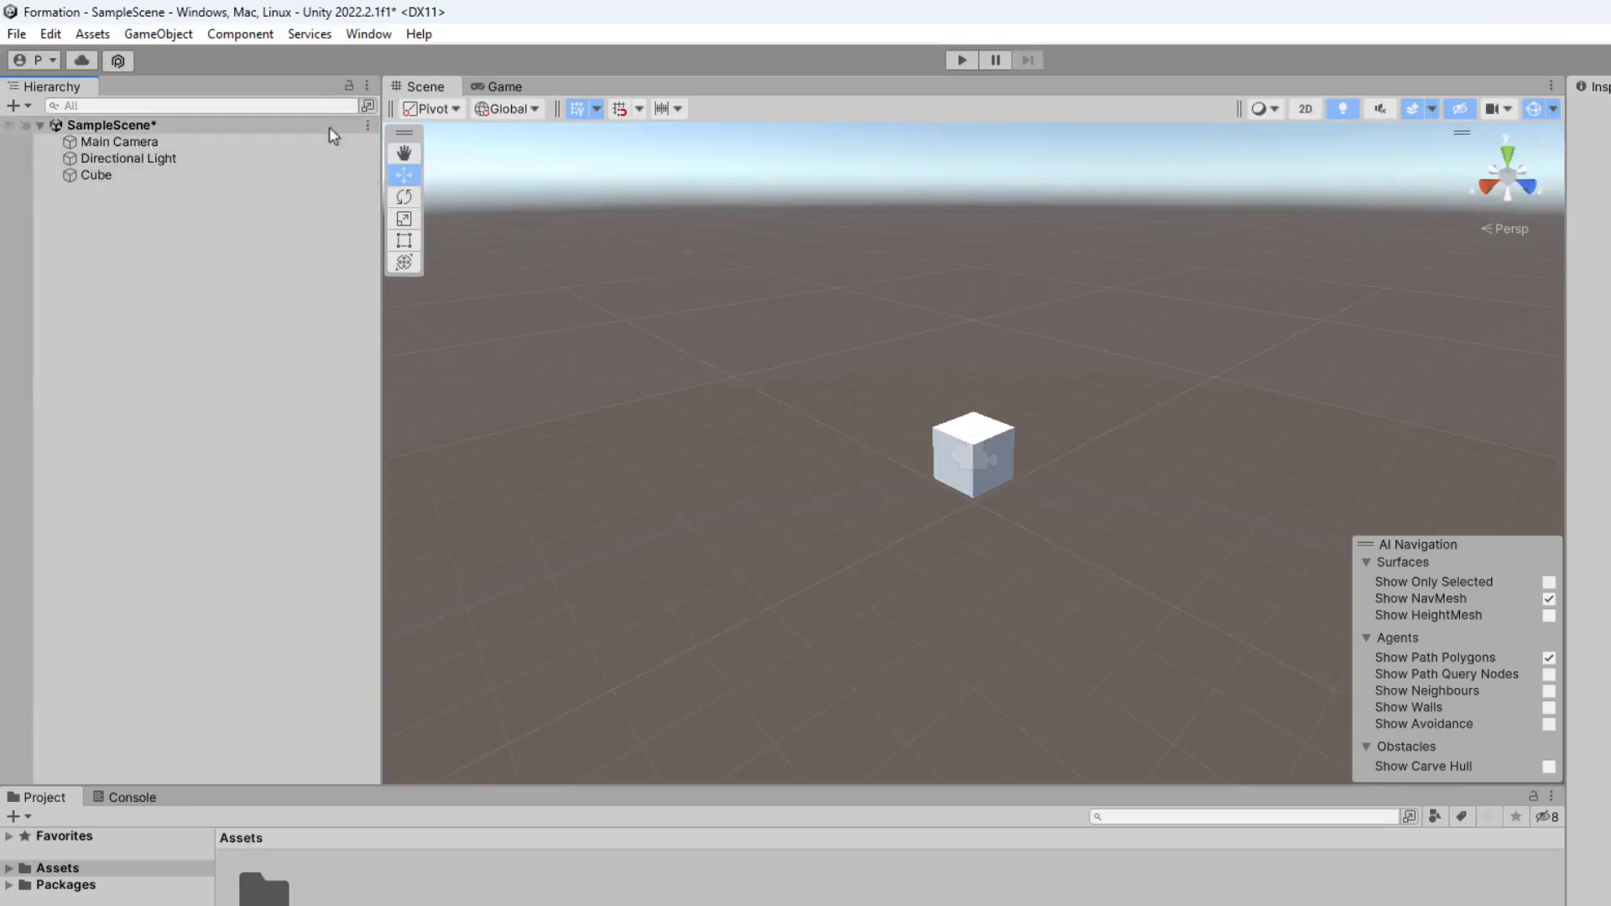
pyautogui.click(367, 85)
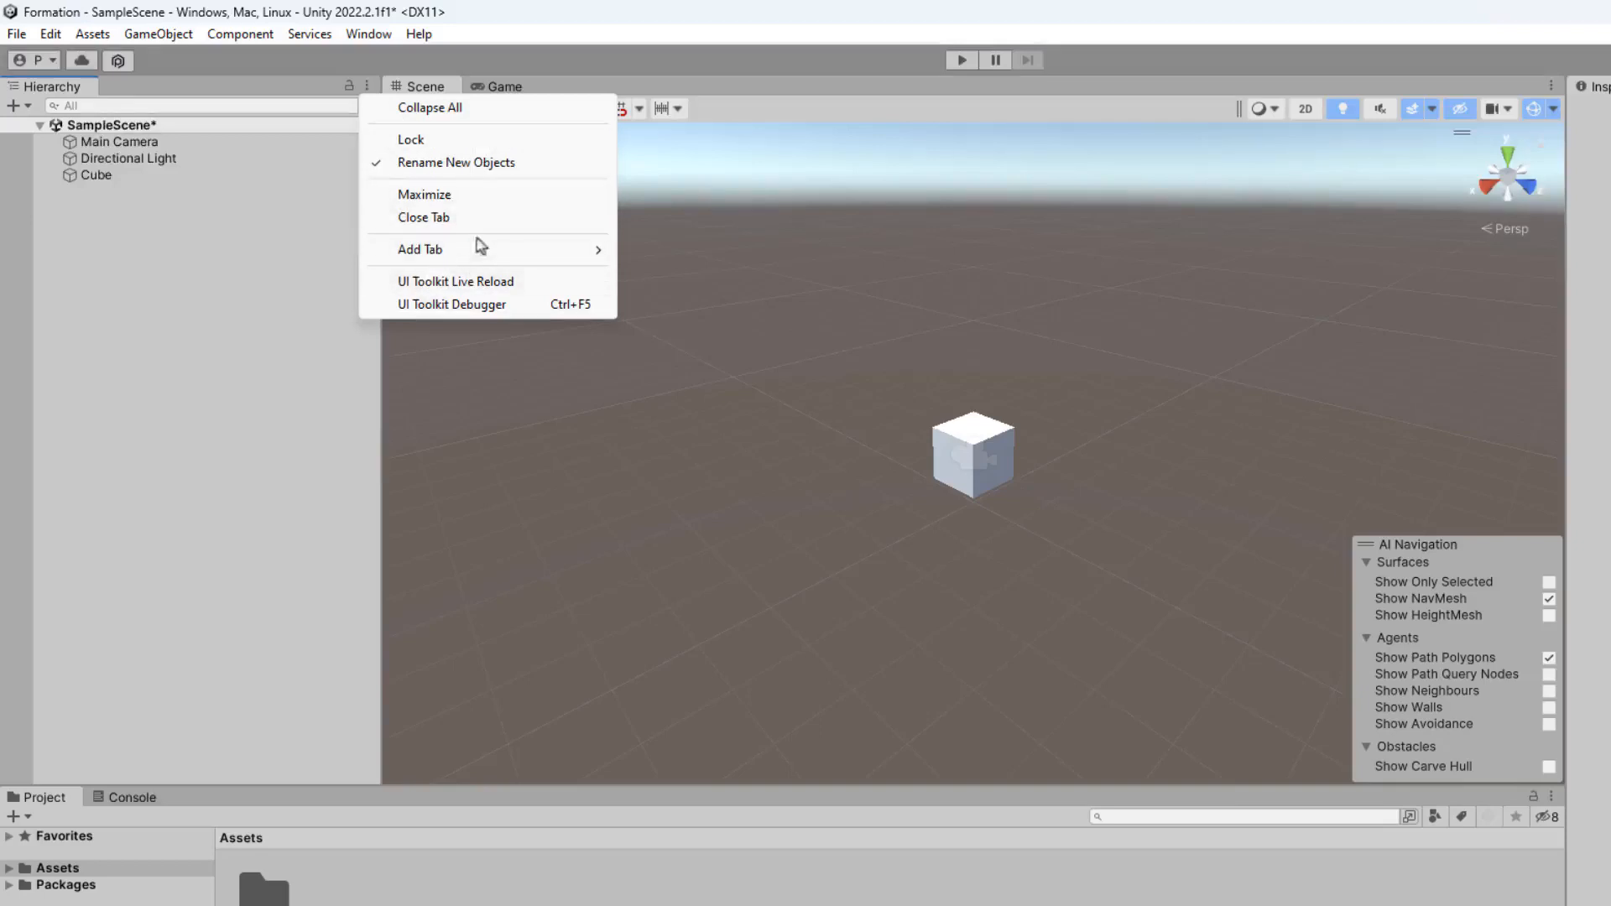
pyautogui.click(216, 281)
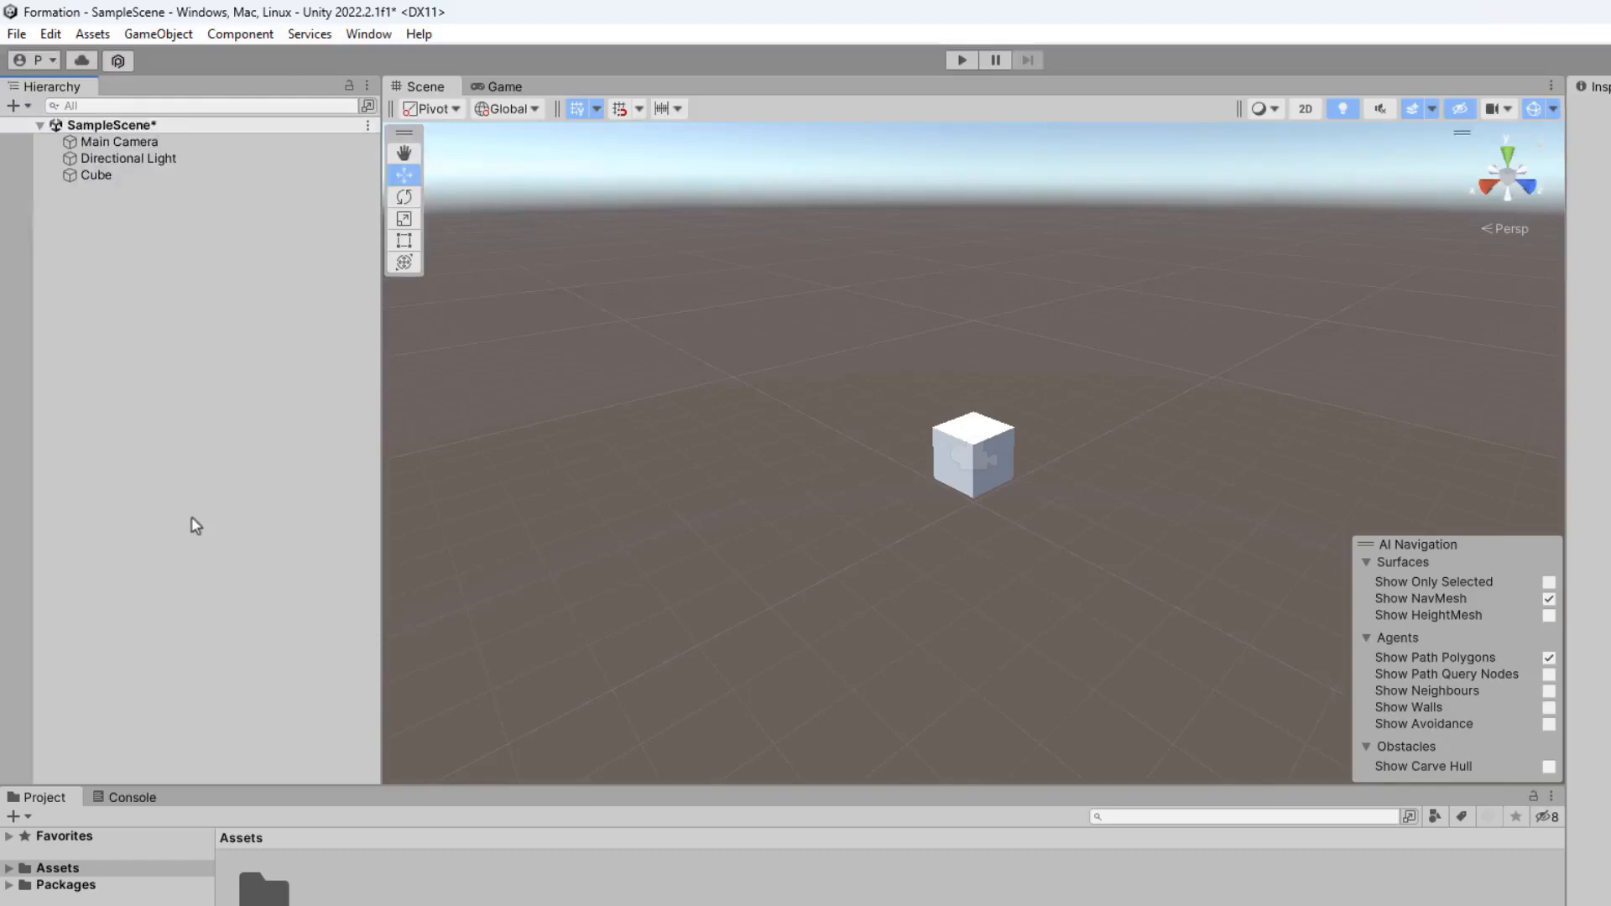
# - Select the Cube in the scene hierarchy
pyautogui.click(105, 178)
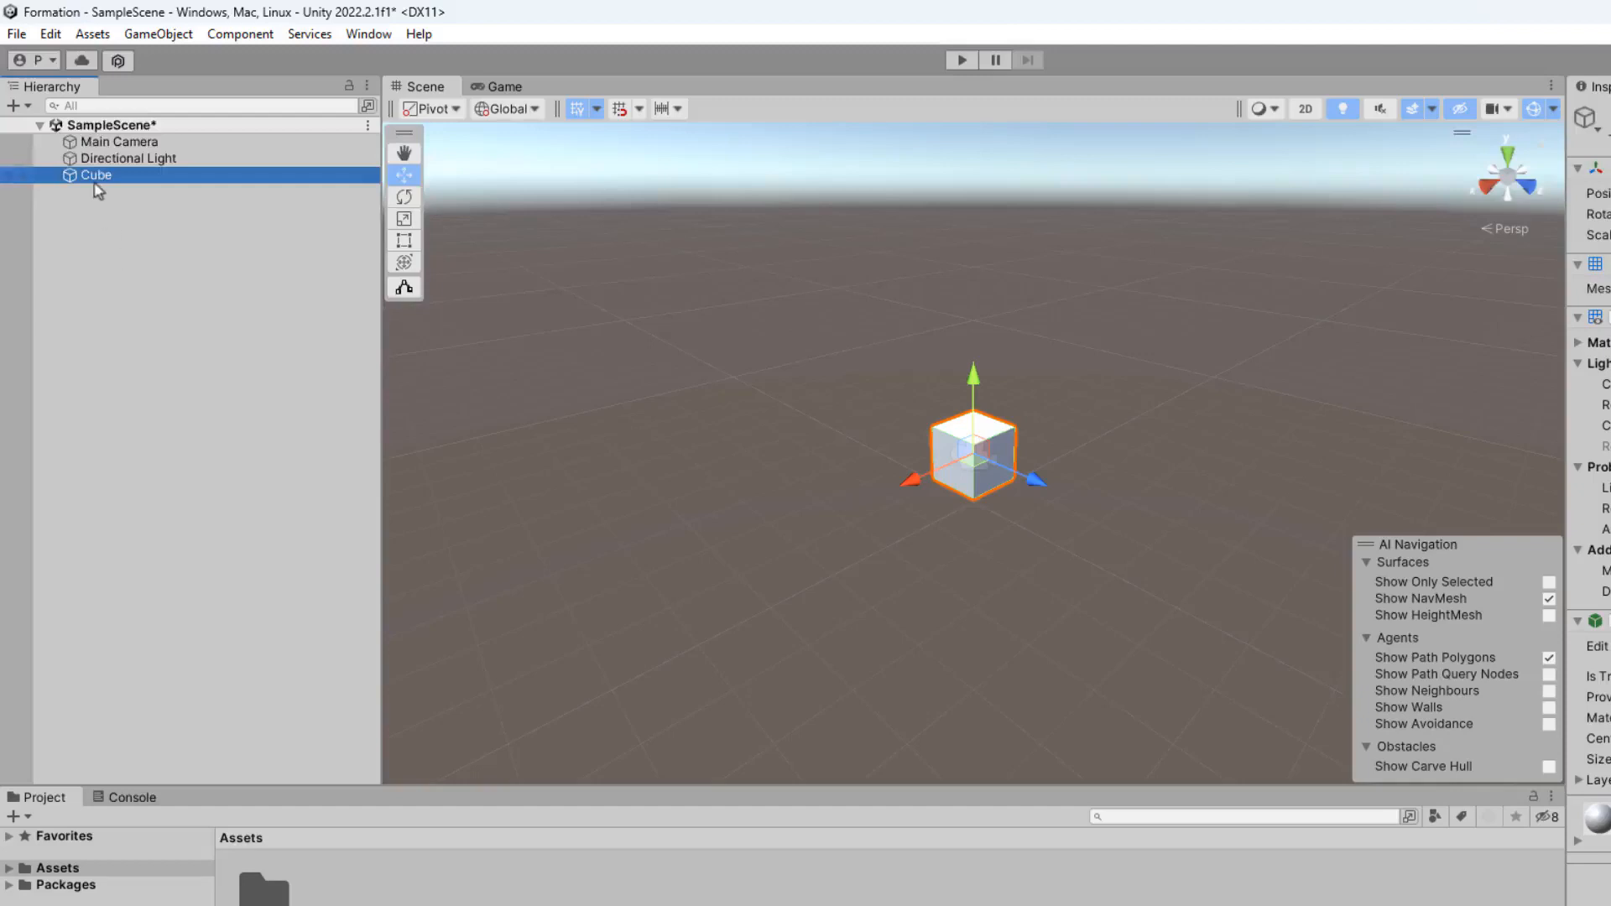
pyautogui.click(123, 302)
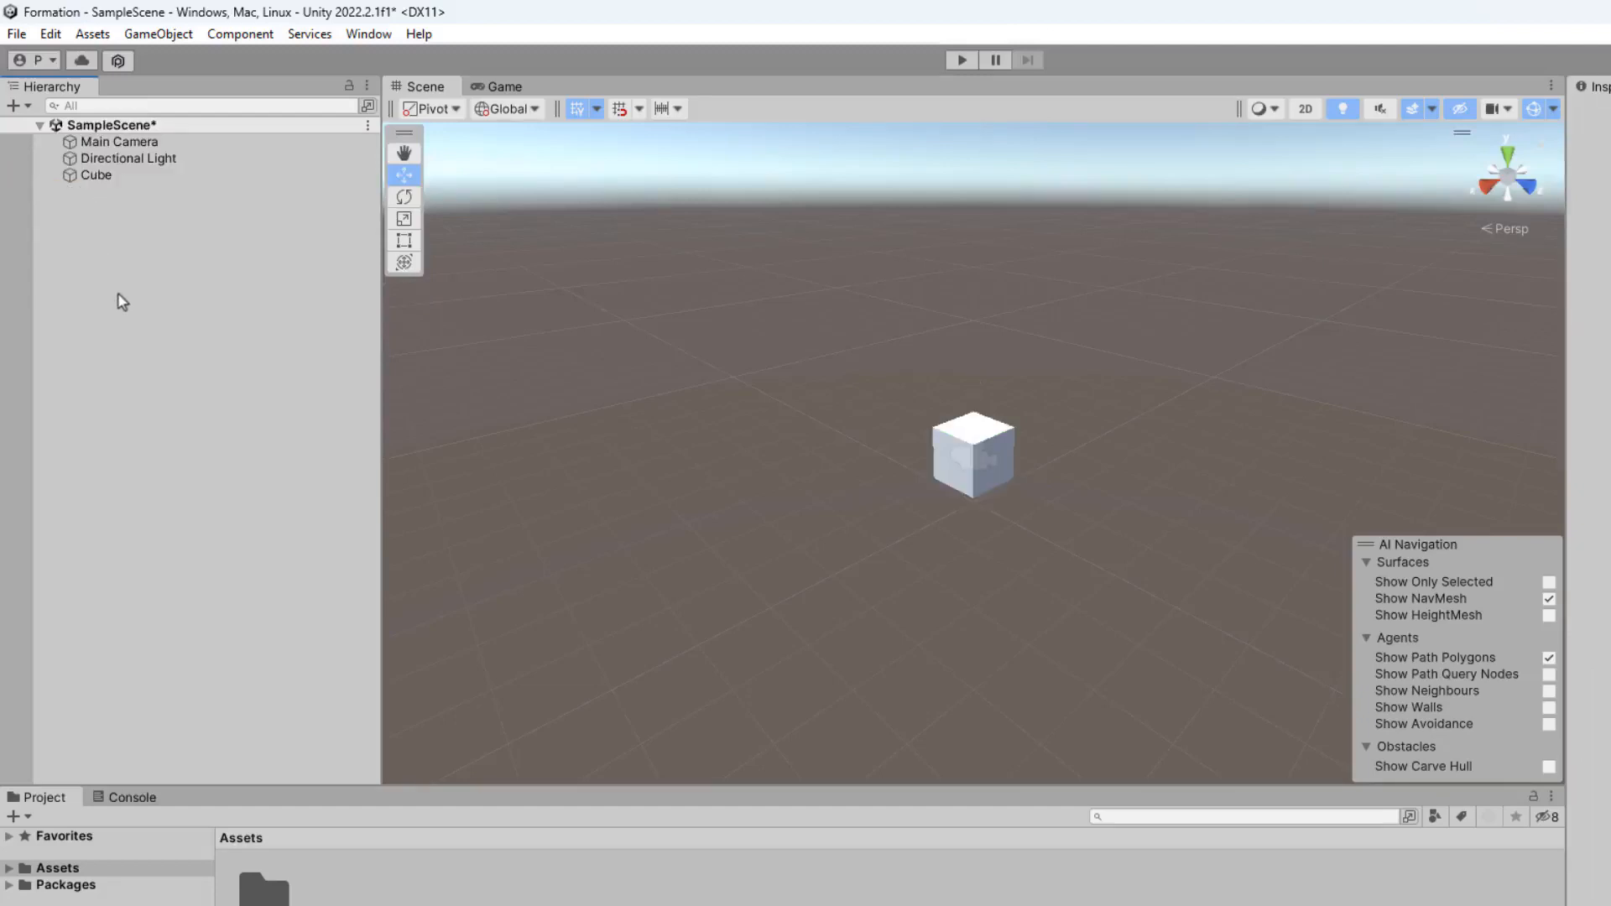
pyautogui.click(113, 176)
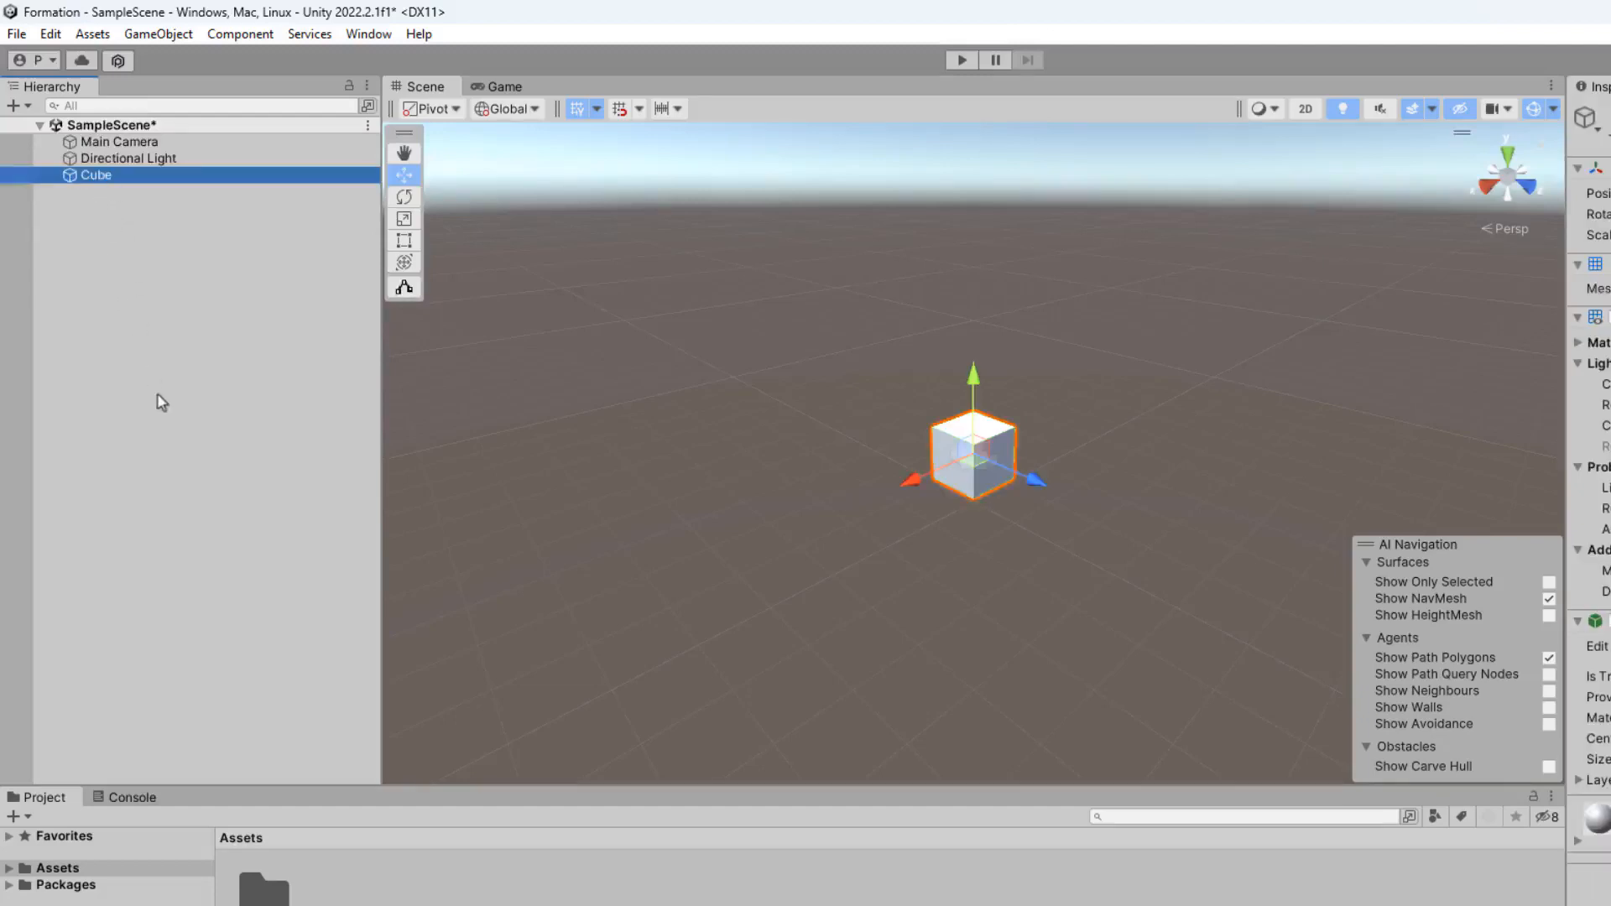